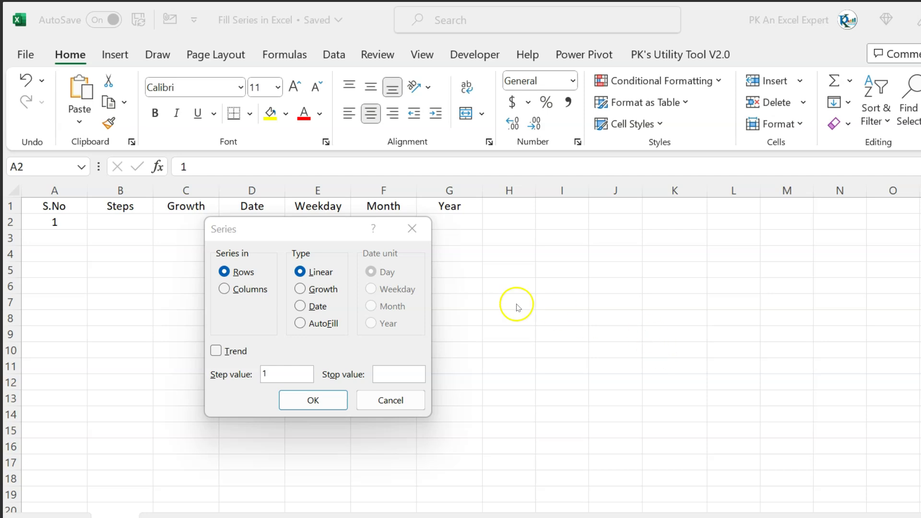
- Close the Series dialog without filling anything and select the starting cell A2
{"action": "left_click", "coordinate": [412, 228]}
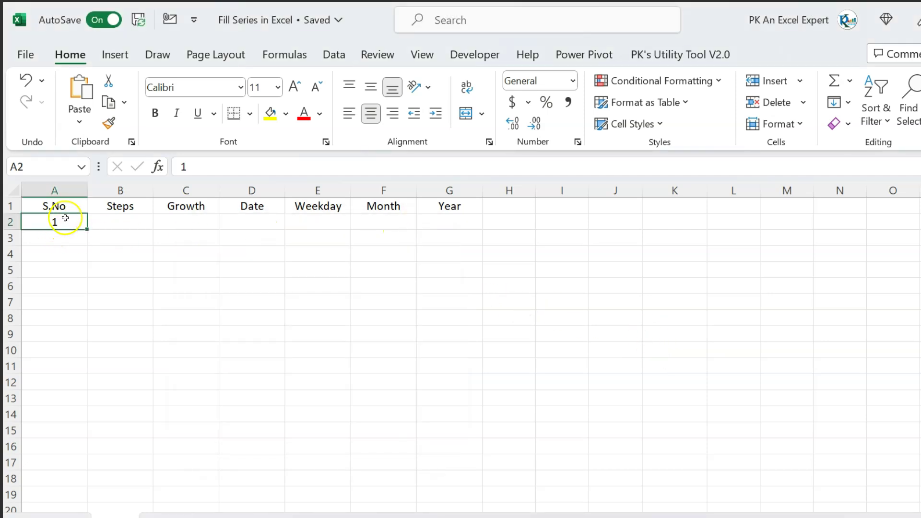
{"action": "left_click_drag", "start_coordinate": [63, 217], "coordinate": [42, 446]}
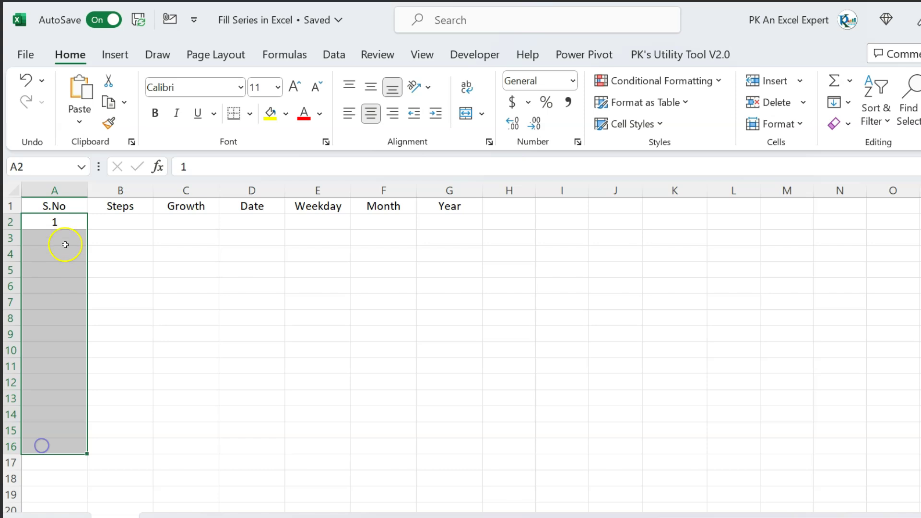
{"action": "left_click", "coordinate": [73, 237]}
{"action": "left_click", "coordinate": [70, 221]}
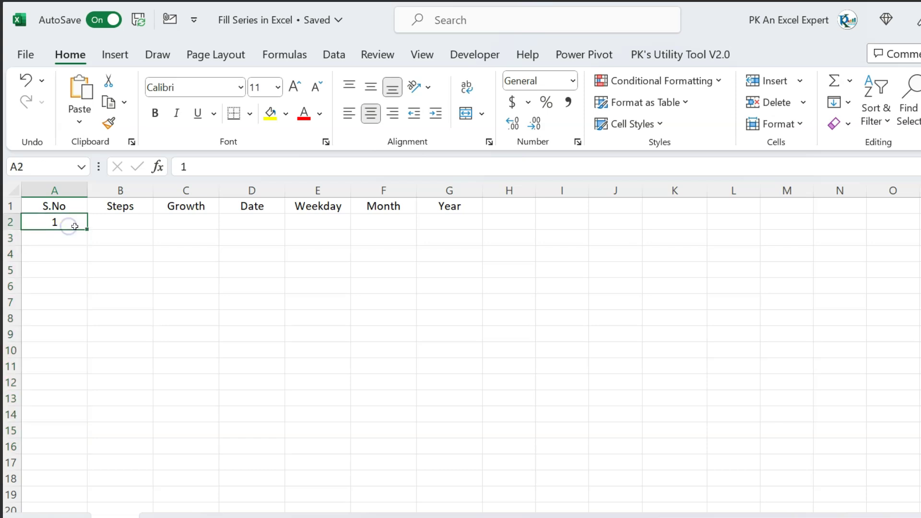
{"action": "left_click", "coordinate": [71, 237]}
{"action": "key", "text": "Up"}
{"action": "key", "text": "Up"}
{"action": "key", "text": "Down"}
{"action": "key", "text": "F2"}
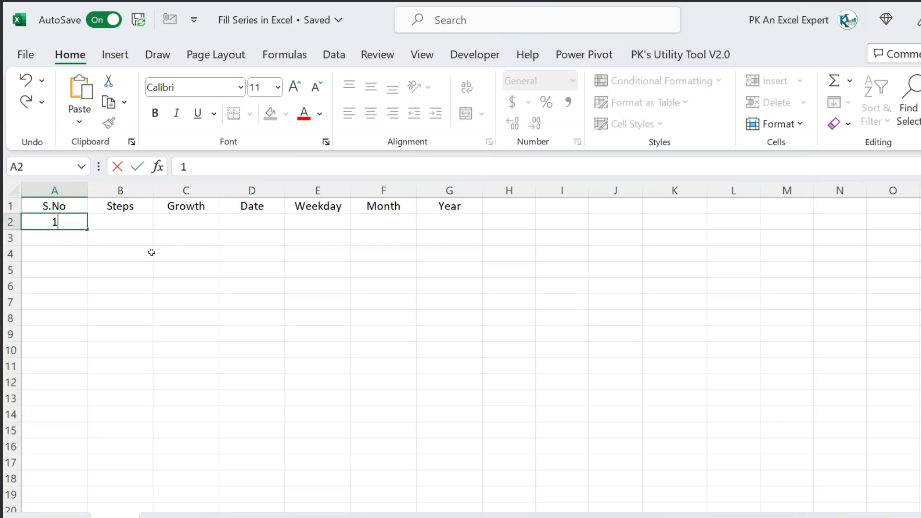
{"action": "key", "text": "Return"}
{"action": "key", "text": "Up"}
- Fill A2:A16 down the column with a linear series using a step value of 1
{"action": "key", "text": "shift+Down"}
{"action": "key", "text": "shift+Down"}
{"action": "key", "text": "shift+Down"}
{"action": "key", "text": "shift+Down"}
{"action": "key", "text": "shift+Down"}
{"action": "key", "text": "shift+Down"}
{"action": "key", "text": "shift+Down"}
{"action": "key", "text": "shift+Down"}
{"action": "key", "text": "shift+Down"}
{"action": "key", "text": "shift+Down"}
{"action": "key", "text": "shift+Down"}
{"action": "key", "text": "shift+Down"}
{"action": "key", "text": "shift+Down"}
{"action": "key", "text": "shift+Down"}
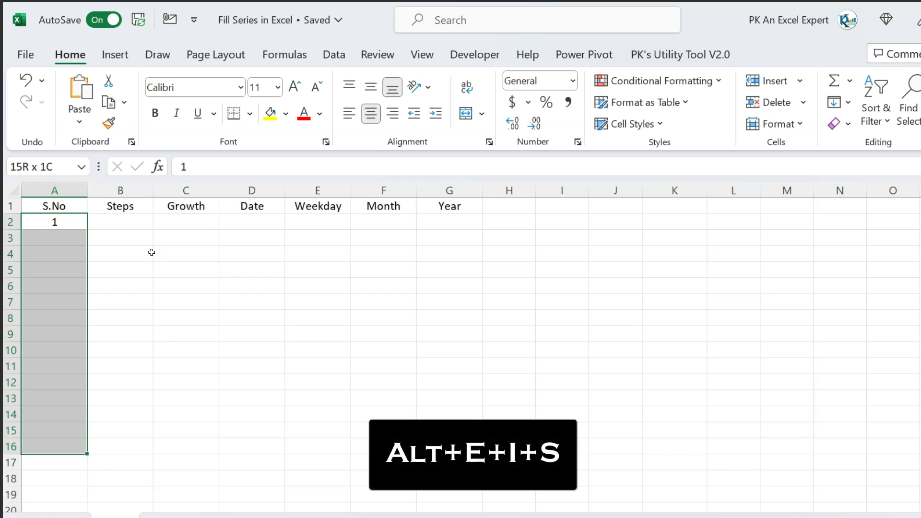
{"action": "key", "text": "alt+e"}
{"action": "key", "text": "i"}
{"action": "key", "text": "s"}
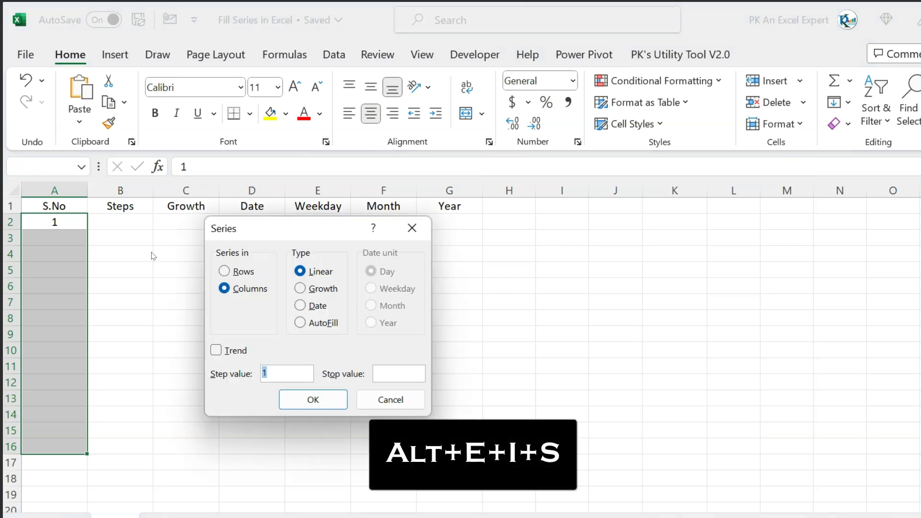
{"action": "key", "text": "Return"}
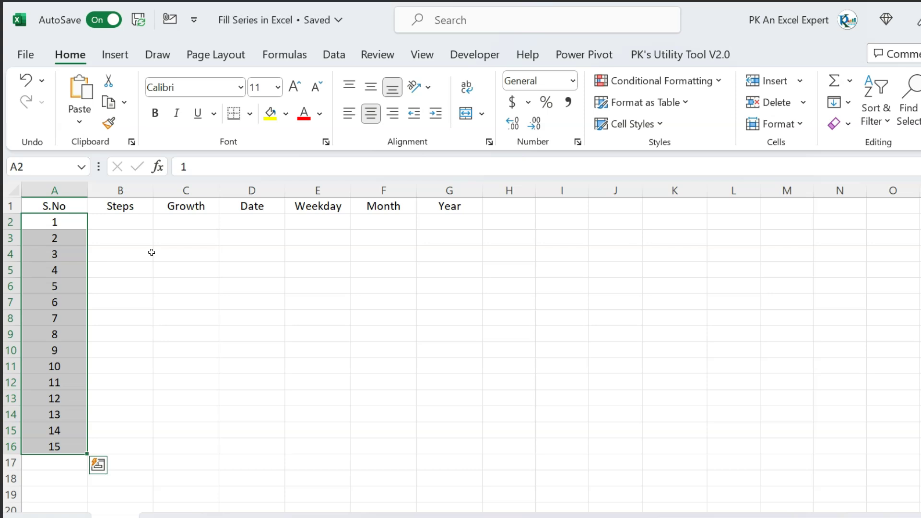
- Clear the filled serial numbers from A3:A16, leaving only the starting value in A2
{"action": "key", "text": "Left"}
{"action": "key", "text": "Down"}
{"action": "key", "text": "ctrl+shift+Down"}
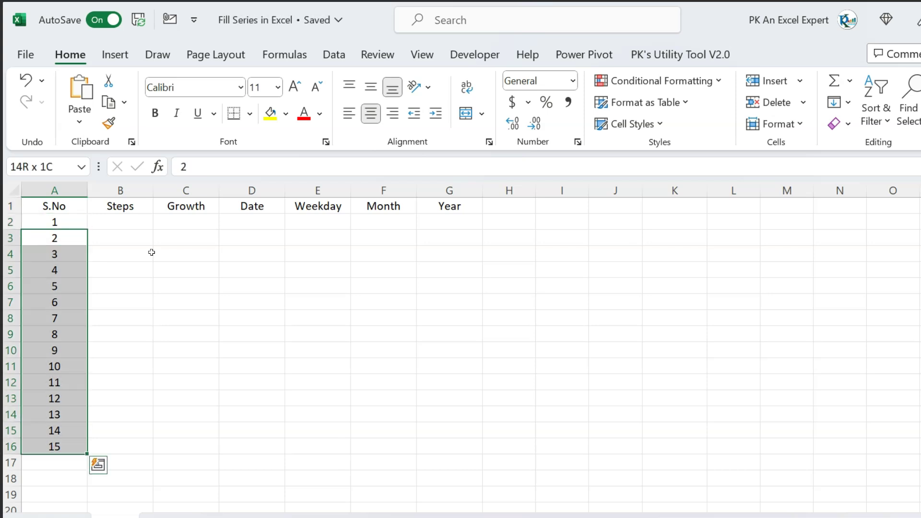
{"action": "key", "text": "Delete"}
{"action": "key", "text": "Up"}
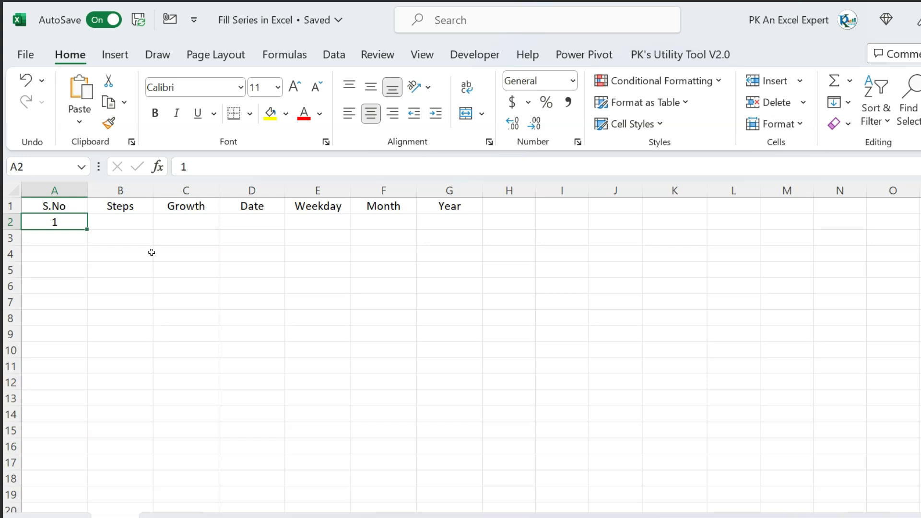
- Fill A2:A15 down the column with a linear series using a step value of 1
{"action": "key", "text": "shift+Down"}
{"action": "key", "text": "shift+Down"}
{"action": "key", "text": "shift+Down"}
{"action": "key", "text": "shift+Down"}
{"action": "key", "text": "shift+Down"}
{"action": "key", "text": "shift+Down"}
{"action": "key", "text": "shift+Down"}
{"action": "key", "text": "shift+Down"}
{"action": "key", "text": "shift+Down"}
{"action": "key", "text": "shift+Down"}
{"action": "key", "text": "shift+Down"}
{"action": "key", "text": "shift+Down"}
{"action": "key", "text": "shift+Down"}
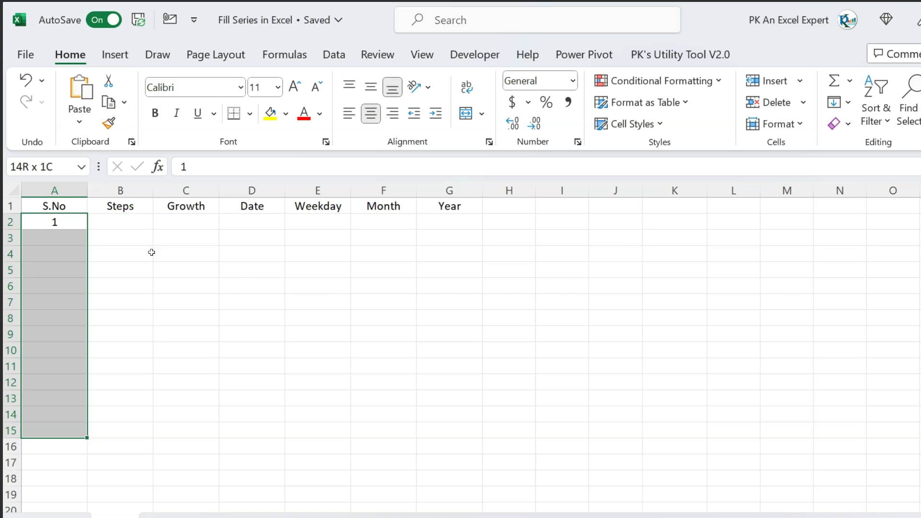
{"action": "key", "text": "alt"}
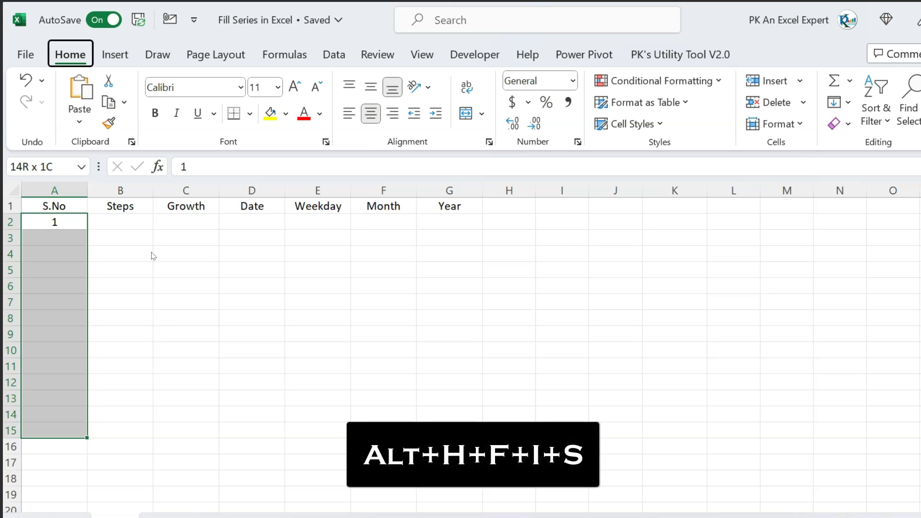
{"action": "key", "text": "h"}
{"action": "key", "text": "f"}
{"action": "key", "text": "i"}
{"action": "key", "text": "s"}
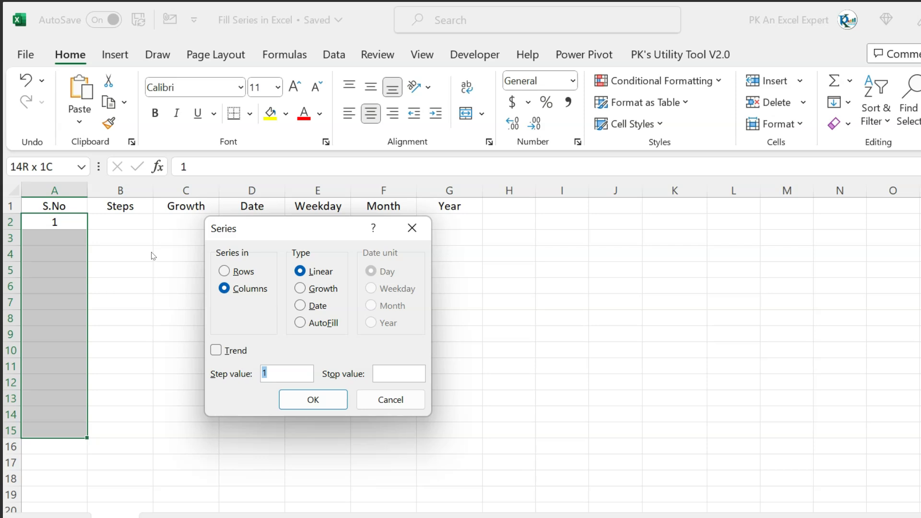
{"action": "key", "text": "Return"}
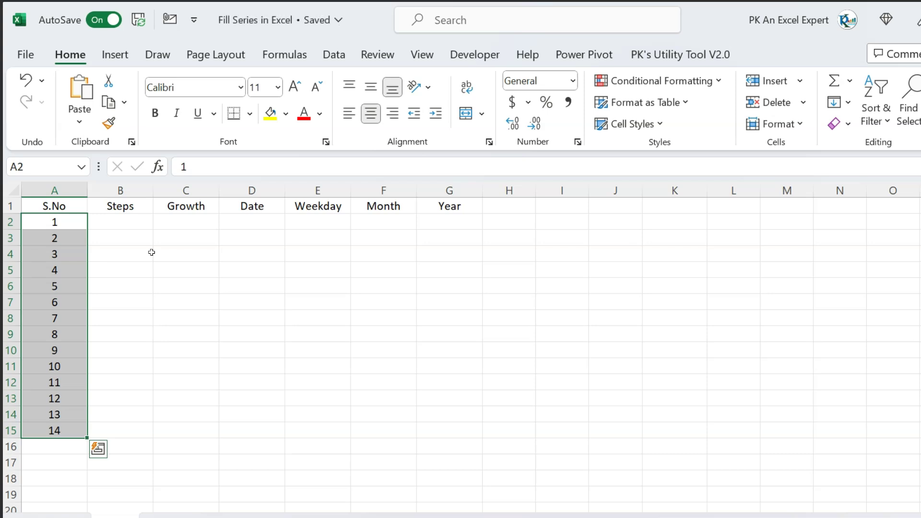
{"action": "key", "text": "Up"}
{"action": "key", "text": "Down"}
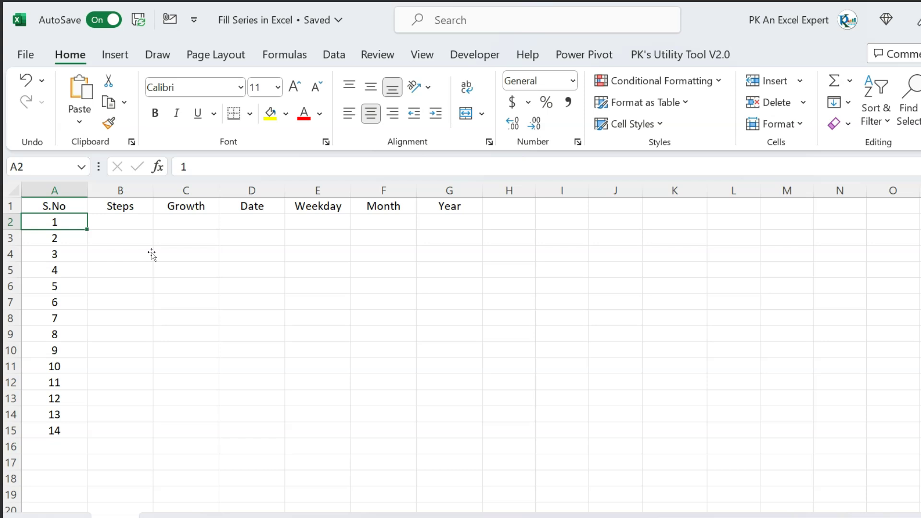
- Enter 5 in cell B2 as the starting value of the Steps column
{"action": "key", "text": "Right"}
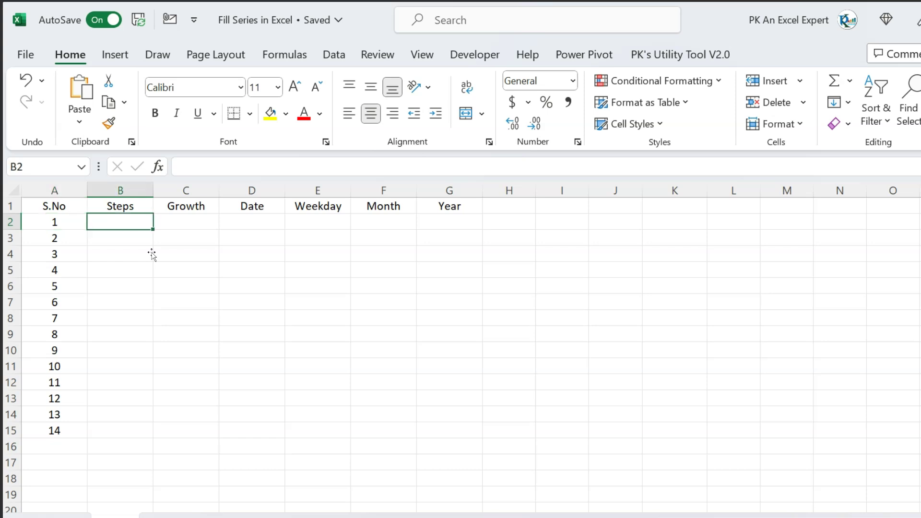
{"action": "type", "text": "5"}
{"action": "key", "text": "ctrl+Return"}
- Enter 10 in B3 and 15 in B4 below the starting value of the Steps column
{"action": "key", "text": "Down"}
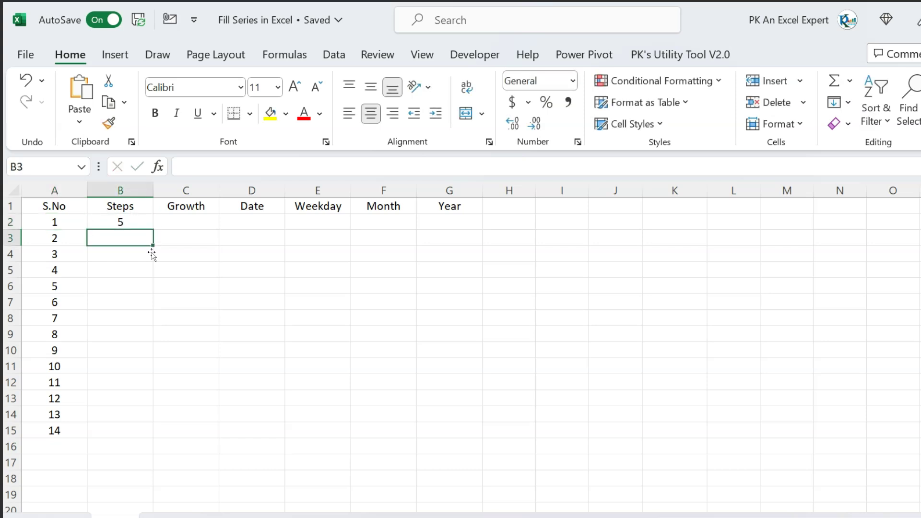
{"action": "left_click", "coordinate": [152, 254]}
{"action": "key", "text": "Up"}
{"action": "type", "text": "10"}
{"action": "key", "text": "Return"}
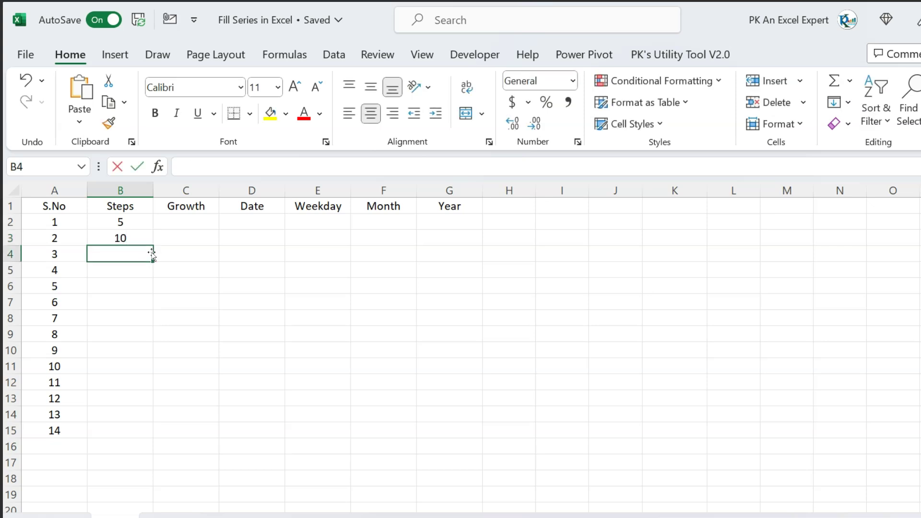
{"action": "type", "text": "15"}
{"action": "key", "text": "Return"}
{"action": "key", "text": "Up"}
{"action": "key", "text": "Up"}
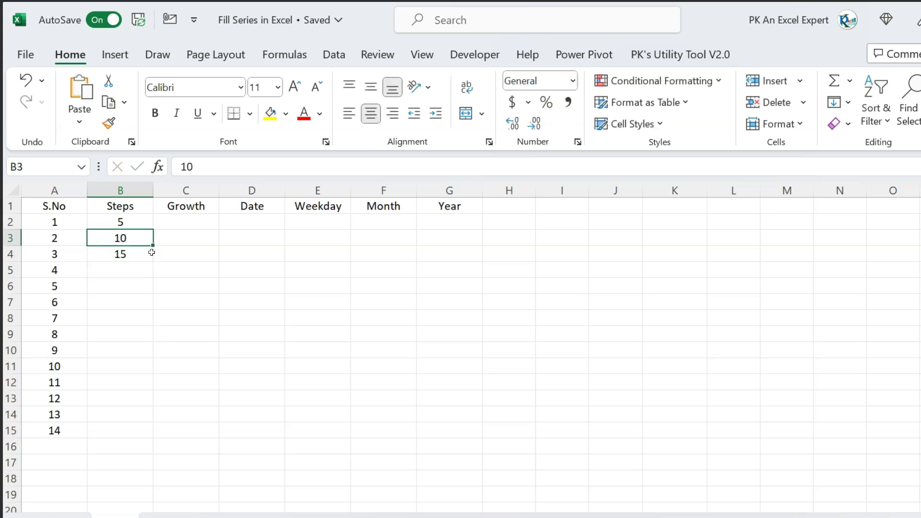
- Clear the values in B3:B4 and reselect the starting cell B2
{"action": "left_click_drag", "start_coordinate": [144, 238], "coordinate": [152, 254]}
{"action": "key", "text": "Delete"}
{"action": "key", "text": "Up"}
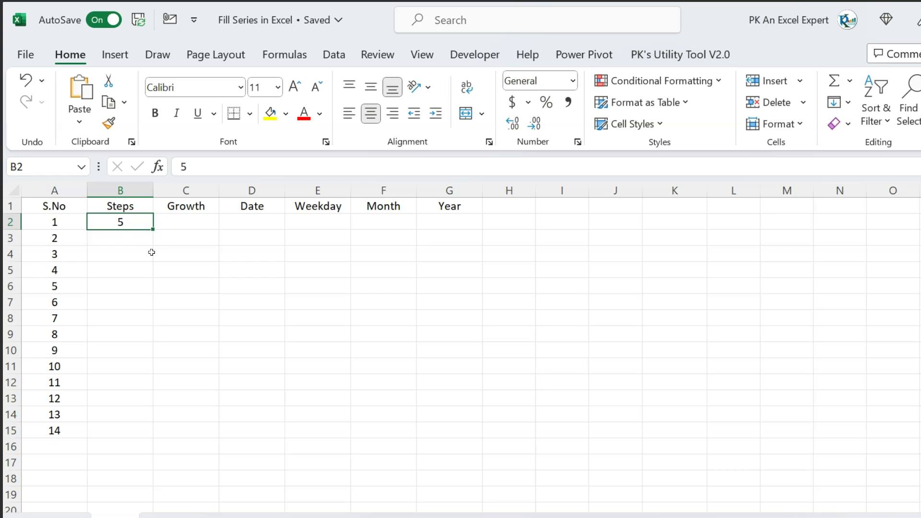
- Fill a linear series down the Steps column from B2 with a step value of 5 and a stop value of 100
{"action": "key", "text": "alt+e"}
{"action": "key", "text": "i"}
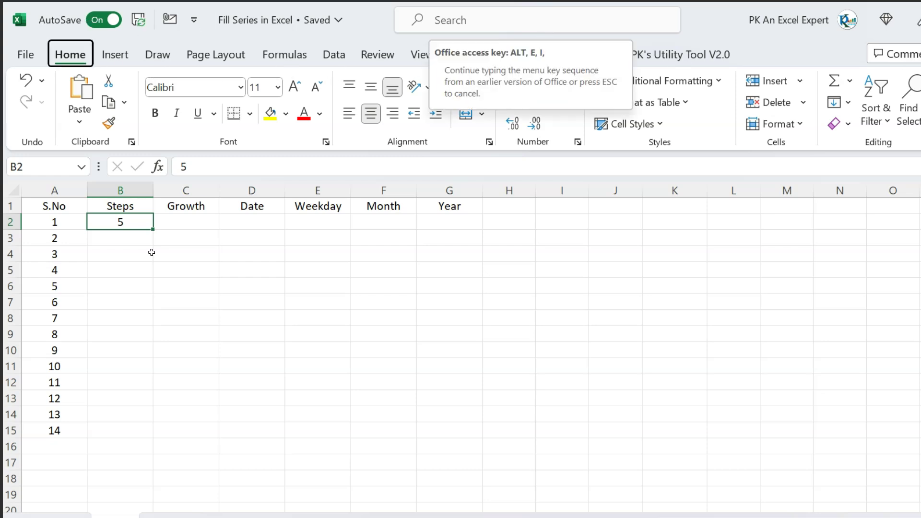
{"action": "key", "text": "s"}
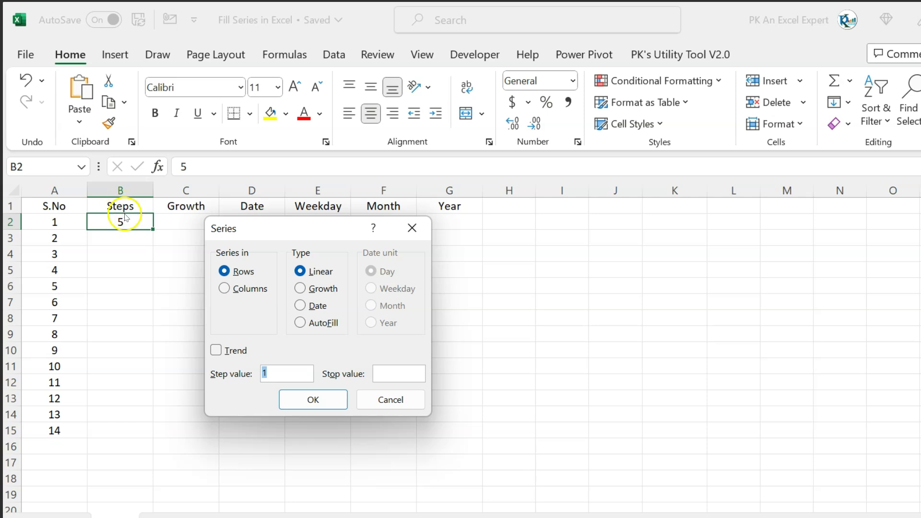
{"action": "left_click", "coordinate": [248, 289]}
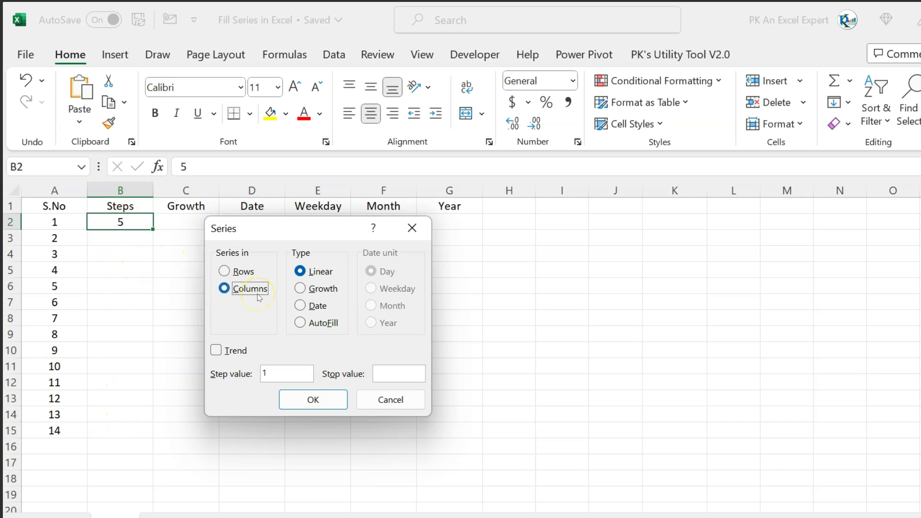
{"action": "left_click", "coordinate": [274, 367]}
{"action": "key", "text": "BackSpace"}
{"action": "type", "text": "5"}
{"action": "left_click", "coordinate": [417, 370]}
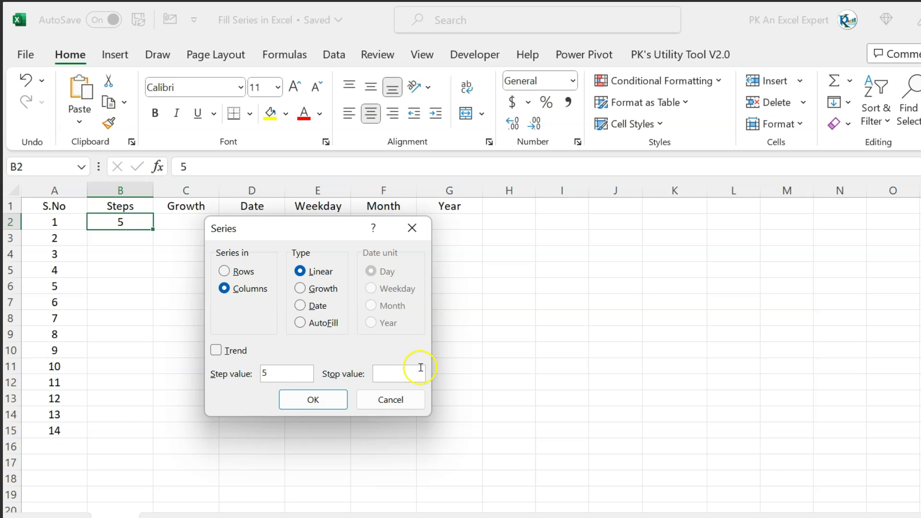
{"action": "type", "text": "100"}
{"action": "left_click", "coordinate": [325, 401]}
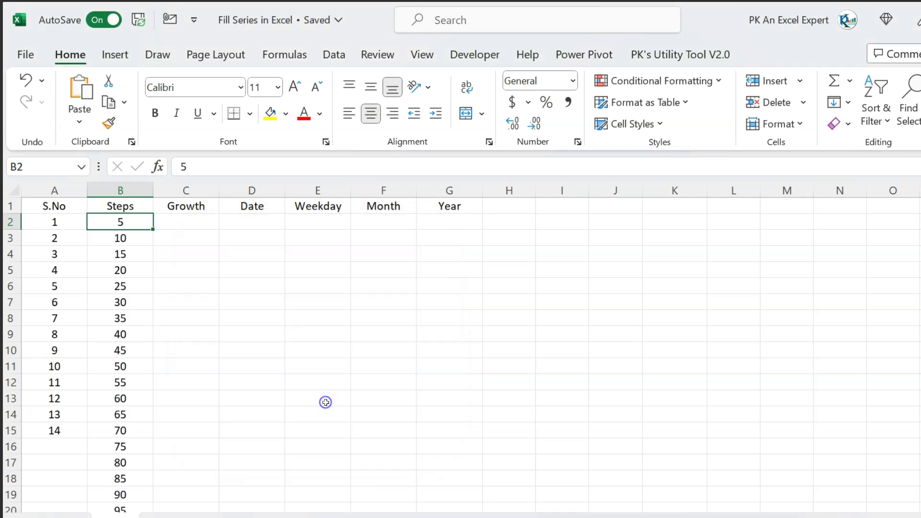
- Examine the filled Steps values down to the end of the series and return to B2
{"action": "left_click", "coordinate": [136, 242]}
{"action": "key", "text": "Down"}
{"action": "key", "text": "Down"}
{"action": "key", "text": "Down"}
{"action": "key", "text": "Down"}
{"action": "key", "text": "Down"}
{"action": "key", "text": "Down"}
{"action": "key", "text": "Down"}
{"action": "key", "text": "Down"}
{"action": "key", "text": "Down"}
{"action": "key", "text": "Down"}
{"action": "key", "text": "Down"}
{"action": "key", "text": "Down"}
{"action": "key", "text": "Down"}
{"action": "key", "text": "Down"}
{"action": "key", "text": "Down"}
{"action": "key", "text": "Down"}
{"action": "key", "text": "Down"}
{"action": "key", "text": "Down"}
{"action": "key", "text": "Down"}
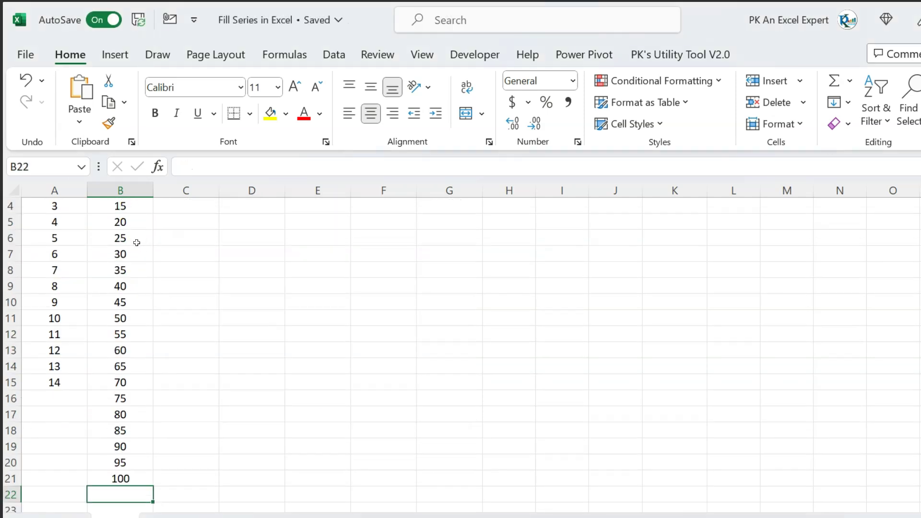
{"action": "key", "text": "Up"}
{"action": "key", "text": "Up"}
{"action": "key", "text": "Up"}
{"action": "key", "text": "Up"}
{"action": "key", "text": "Up"}
{"action": "key", "text": "Up"}
{"action": "key", "text": "Up"}
{"action": "key", "text": "Up"}
{"action": "key", "text": "Up"}
{"action": "key", "text": "Up"}
{"action": "key", "text": "Up"}
{"action": "key", "text": "Up"}
{"action": "key", "text": "Up"}
{"action": "key", "text": "Up"}
{"action": "key", "text": "Up"}
{"action": "key", "text": "Up"}
{"action": "key", "text": "Up"}
{"action": "key", "text": "Up"}
{"action": "key", "text": "Up"}
{"action": "key", "text": "Up"}
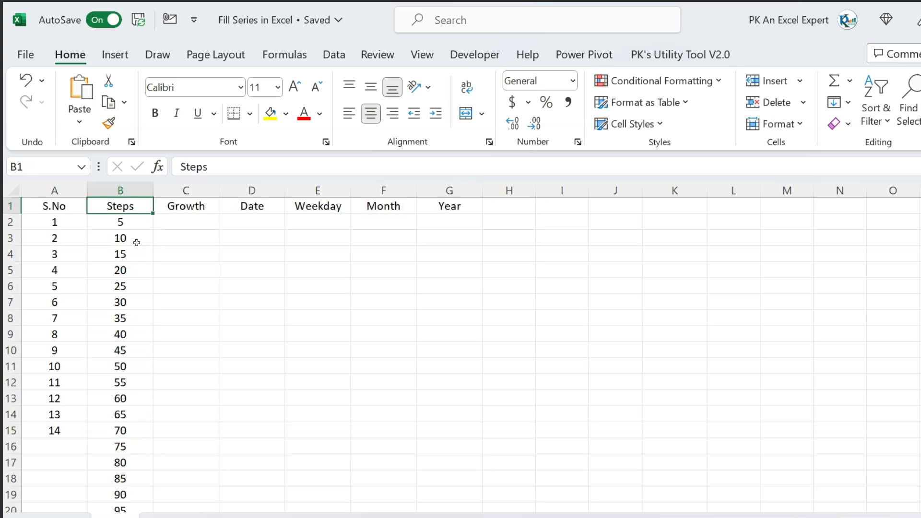
{"action": "key", "text": "Down"}
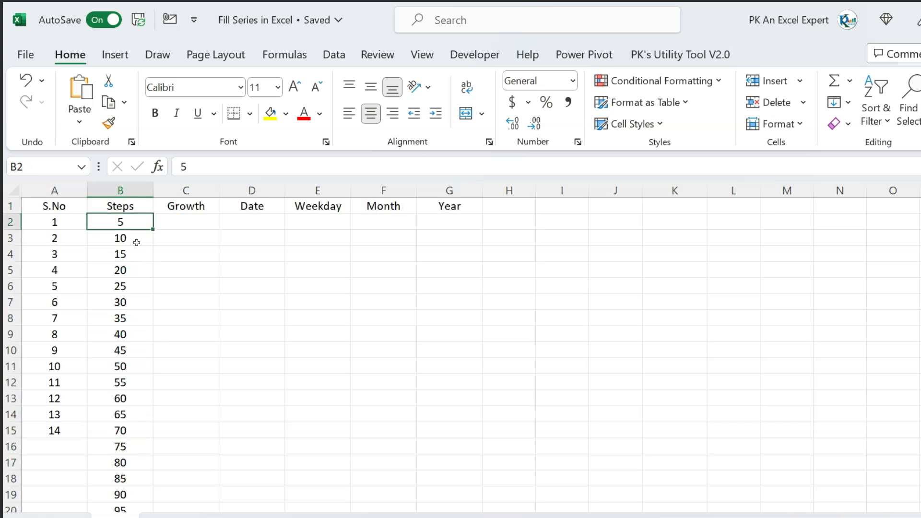
- Clear the serial numbers in A3:A15 and select the starting cell A2
{"action": "key", "text": "Left"}
{"action": "key", "text": "Down"}
{"action": "key", "text": "ctrl+shift+Down"}
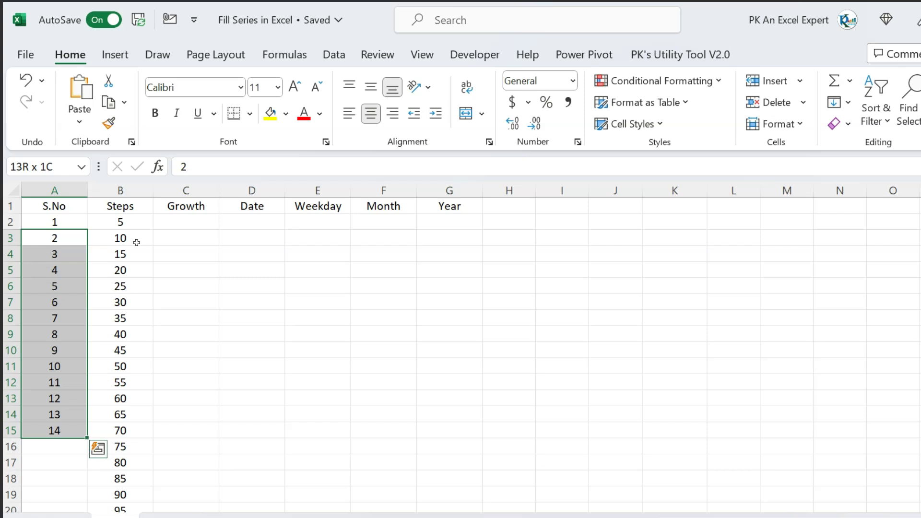
{"action": "key", "text": "Delete"}
{"action": "key", "text": "Up"}
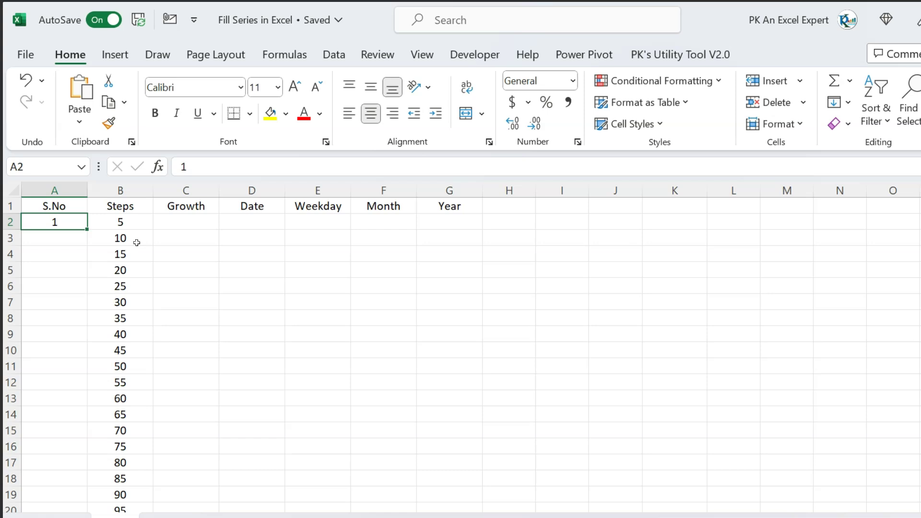
- Fill a linear series down the S.No column from A2 with a step value of 1 and a stop value of 50000
{"action": "key", "text": "alt"}
{"action": "key", "text": "e"}
{"action": "key", "text": "i"}
{"action": "key", "text": "s"}
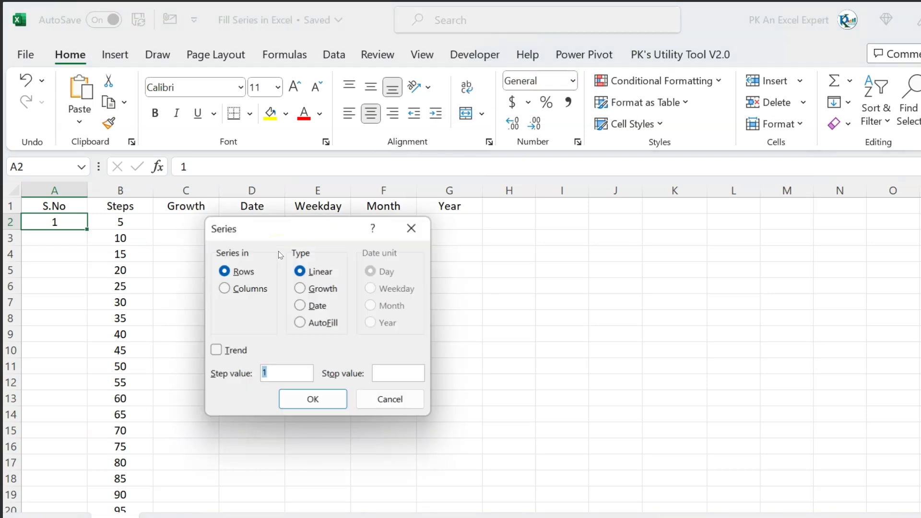
{"action": "left_click", "coordinate": [286, 372]}
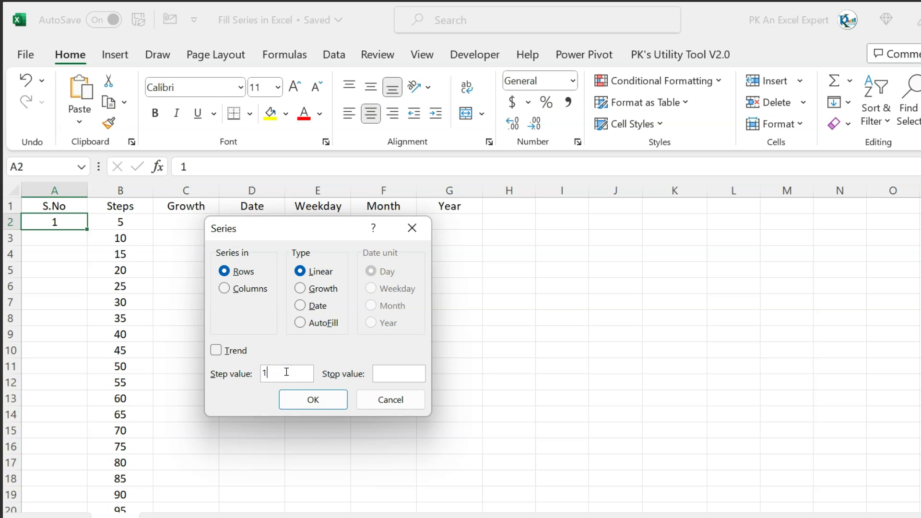
{"action": "left_click", "coordinate": [397, 373]}
{"action": "type", "text": "50000"}
{"action": "left_click", "coordinate": [250, 288]}
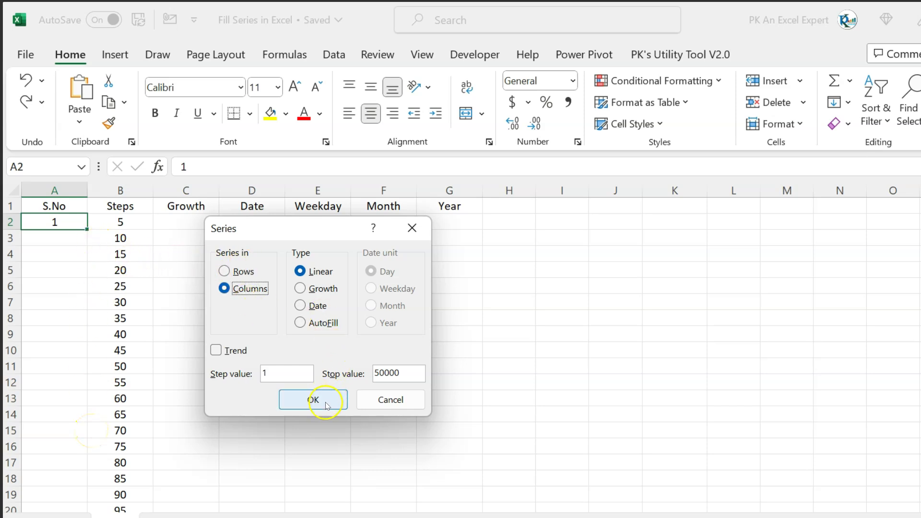
{"action": "left_click", "coordinate": [326, 401]}
- Examine the last rows of the filled S.No series and return to the column header
{"action": "left_click", "coordinate": [59, 239]}
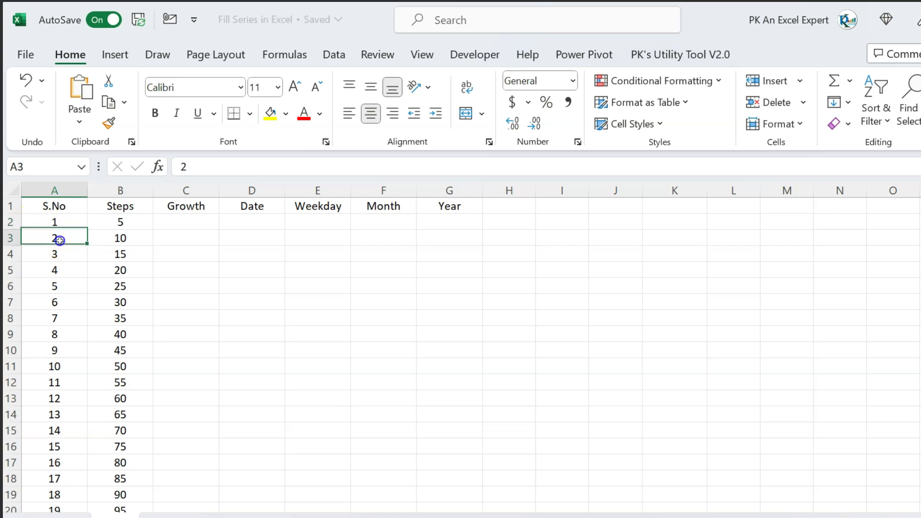
{"action": "key", "text": "ctrl+Down"}
{"action": "key", "text": "Down"}
{"action": "key", "text": "Up"}
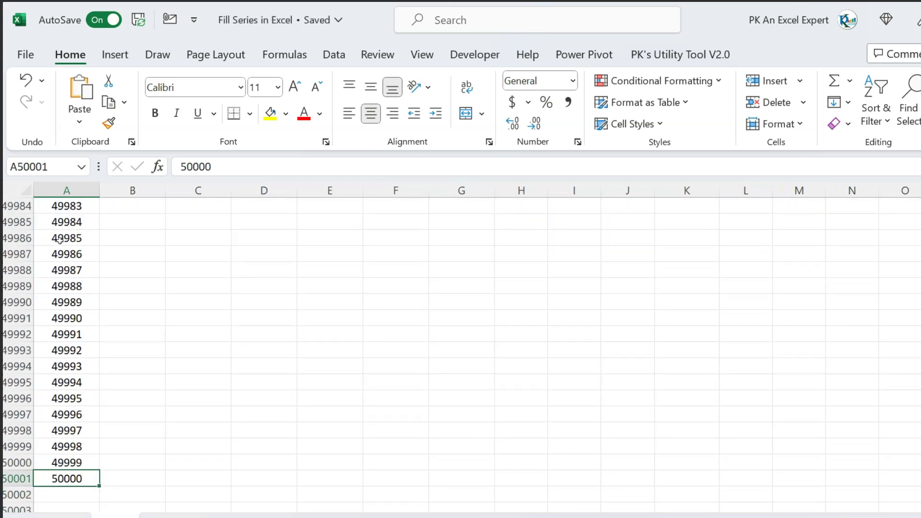
{"action": "key", "text": "Up"}
{"action": "key", "text": "Up"}
{"action": "key", "text": "Up"}
{"action": "key", "text": "Up"}
{"action": "key", "text": "Up"}
{"action": "key", "text": "Up"}
{"action": "key", "text": "Up"}
{"action": "key", "text": "Up"}
{"action": "key", "text": "Up"}
{"action": "key", "text": "Up"}
{"action": "key", "text": "Up"}
{"action": "key", "text": "Up"}
{"action": "key", "text": "Up"}
{"action": "key", "text": "ctrl+Up"}
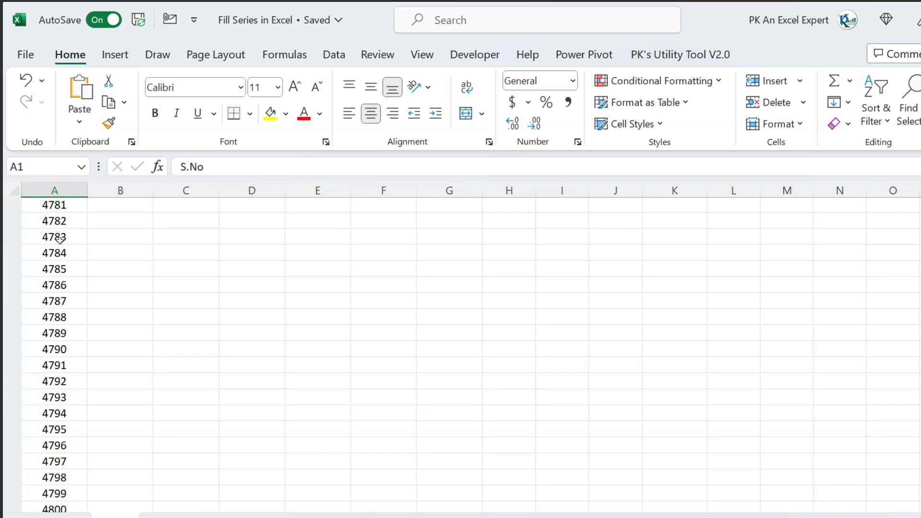
- Enter 1 in cell C4 and keep that cell selected
{"action": "key", "text": "Down"}
{"action": "key", "text": "Right"}
{"action": "key", "text": "Right"}
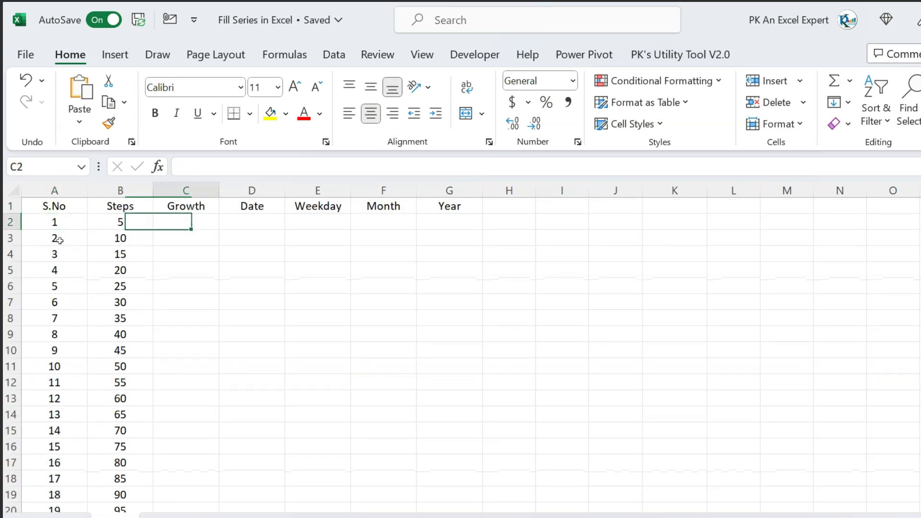
{"action": "key", "text": "Down"}
{"action": "key", "text": "Down"}
{"action": "key", "text": "Down"}
{"action": "key", "text": "Up"}
{"action": "key", "text": "Right"}
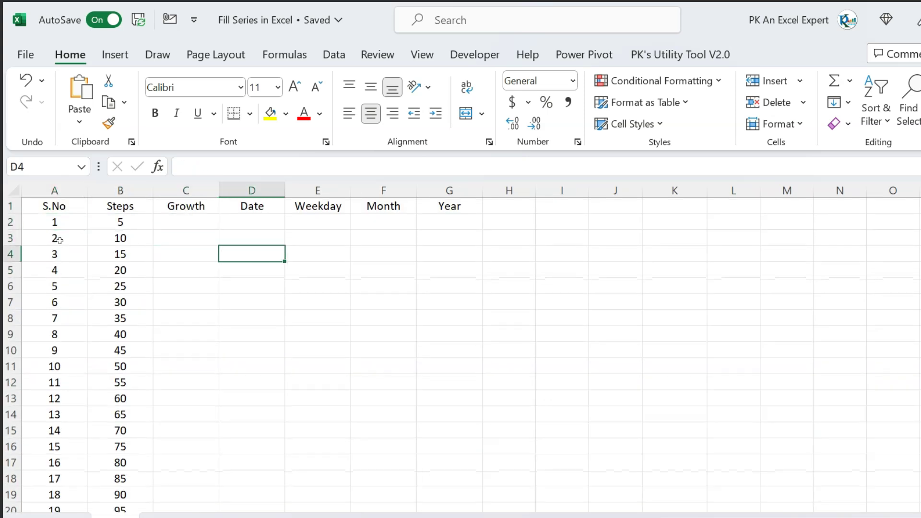
{"action": "key", "text": "Right"}
{"action": "key", "text": "Left"}
{"action": "key", "text": "Left"}
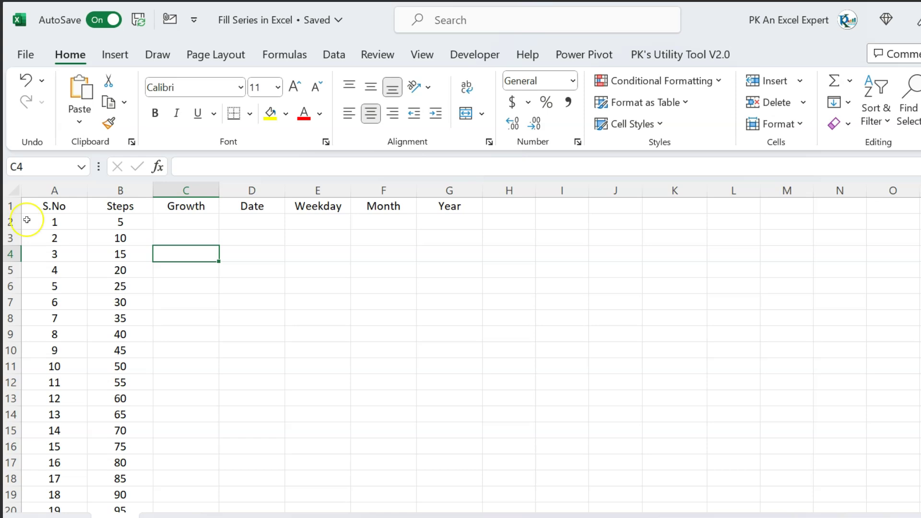
{"action": "type", "text": "1"}
{"action": "key", "text": "Return"}
{"action": "key", "text": "Up"}
- Fill a linear series across row 4 from C4 with a step value of 1 and a stop value of 10
{"action": "key", "text": "alt+e"}
{"action": "key", "text": "i"}
{"action": "key", "text": "s"}
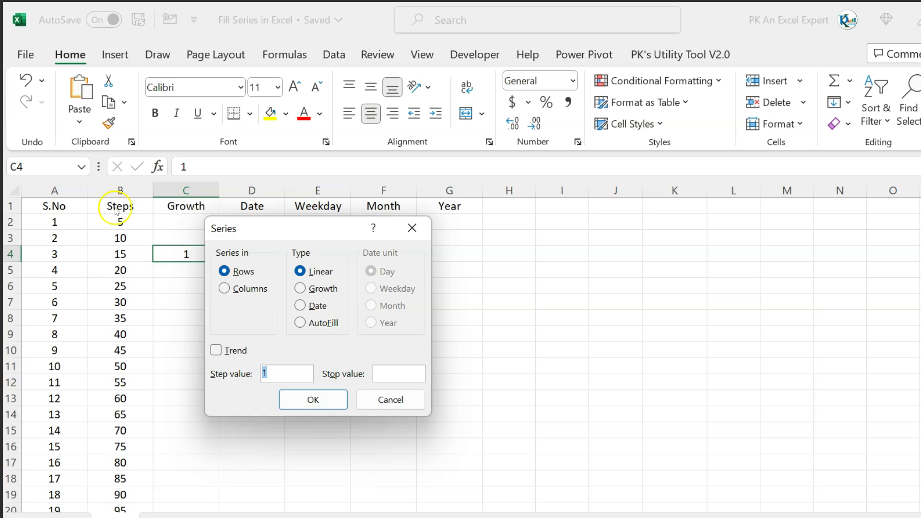
{"action": "left_click", "coordinate": [392, 373]}
{"action": "type", "text": "10"}
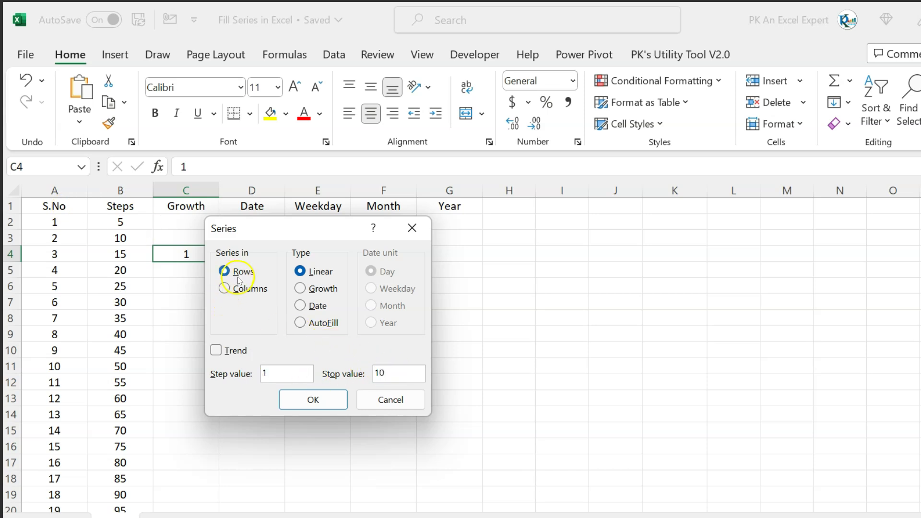
{"action": "left_click", "coordinate": [309, 398]}
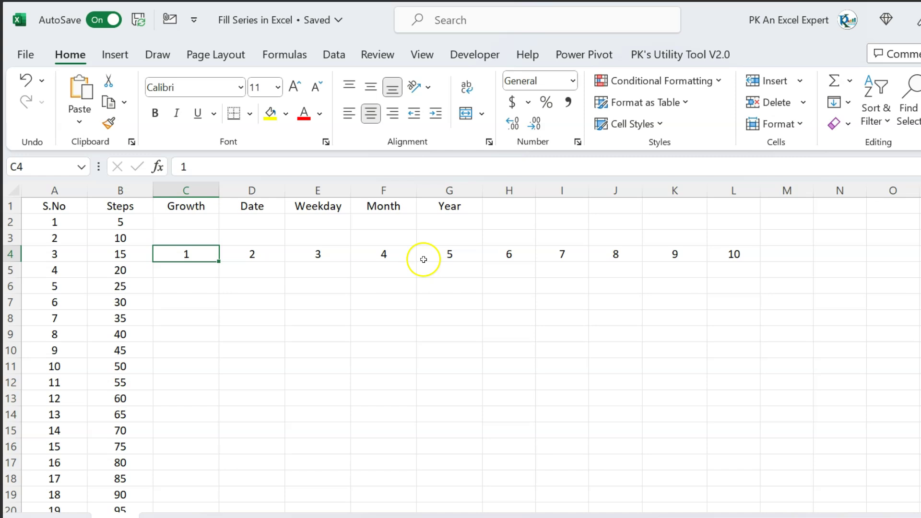
{"action": "left_click", "coordinate": [746, 254]}
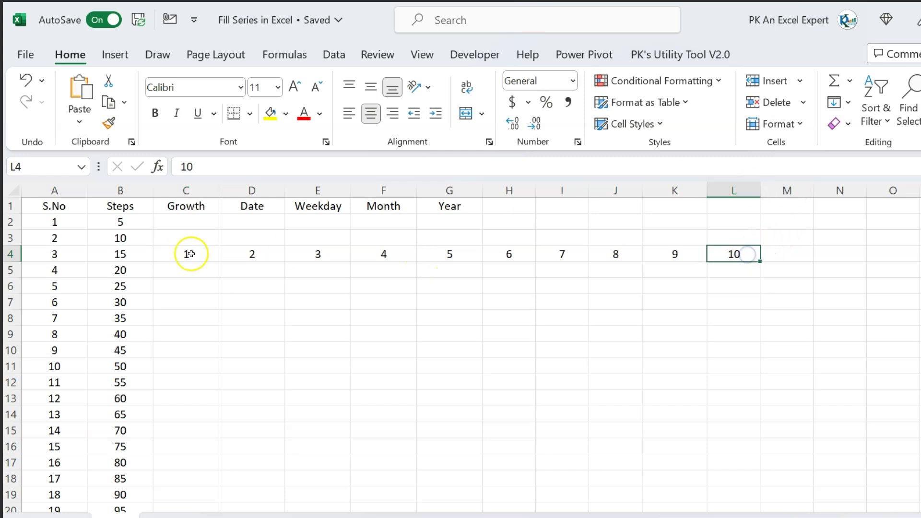
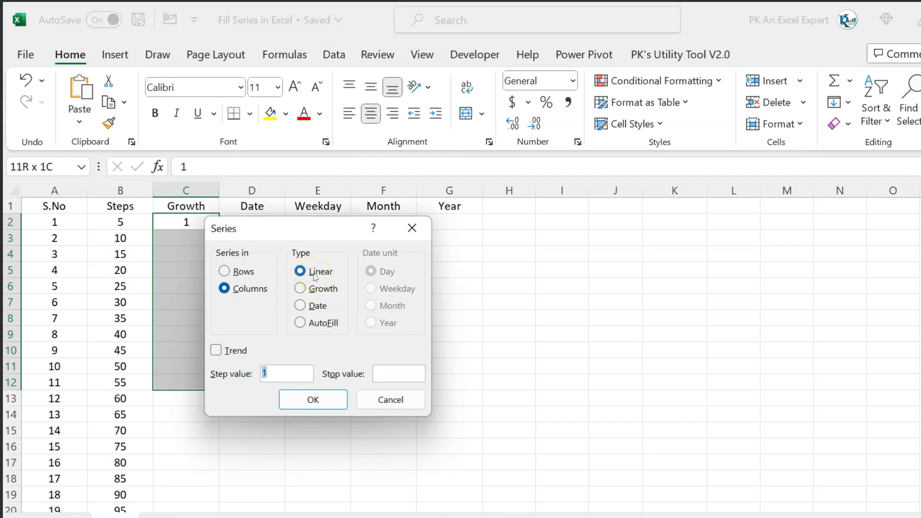
- Fill C2:C12 with a growth series using a step value of 10 and widen column C to fit the numbers
{"action": "left_click", "coordinate": [301, 288]}
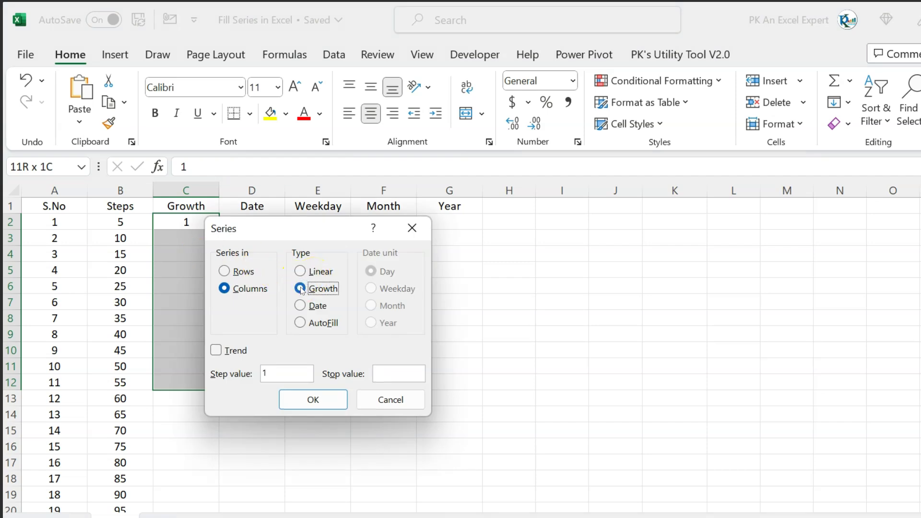
{"action": "left_click", "coordinate": [282, 369]}
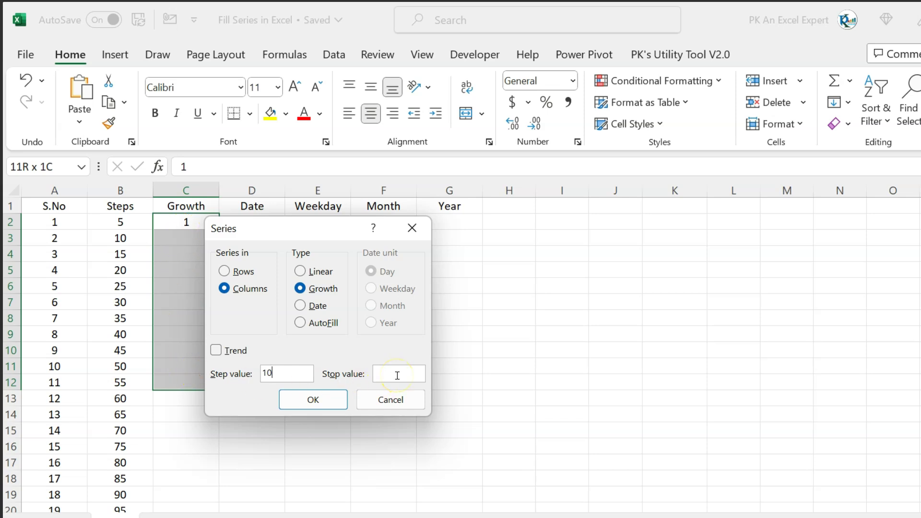
{"action": "left_click", "coordinate": [313, 401]}
{"action": "left_click", "coordinate": [195, 318]}
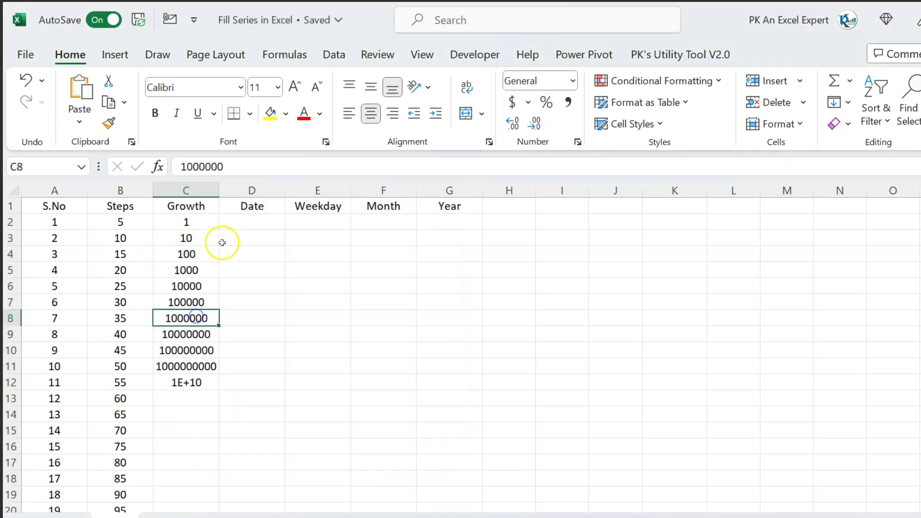
{"action": "left_click_drag", "start_coordinate": [221, 191], "coordinate": [255, 190]}
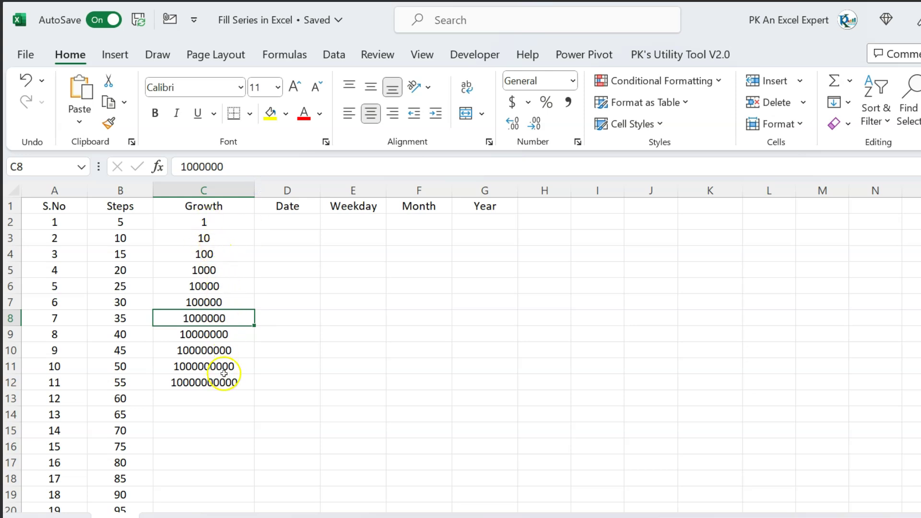
- Clear the growth values in C2:C12 and enter 3 in C2 as the new starting value
{"action": "left_click", "coordinate": [231, 223]}
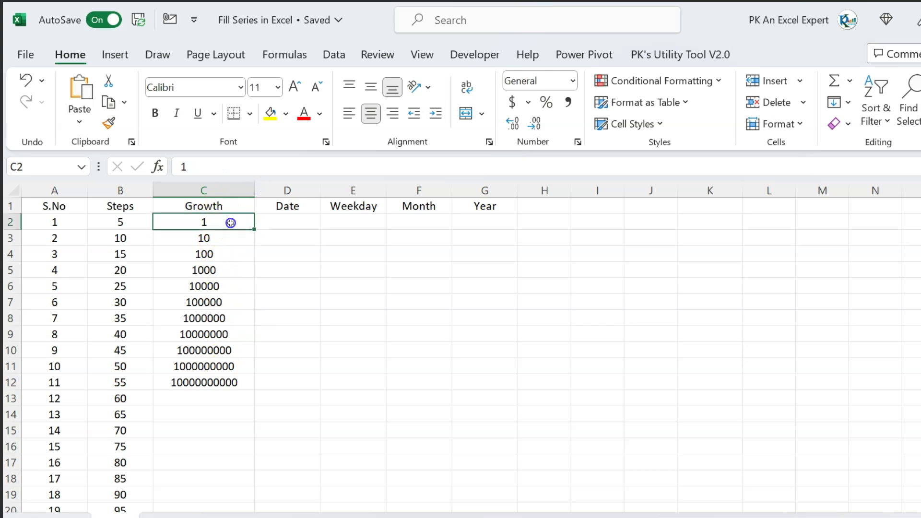
{"action": "key", "text": "ctrl+shift+Down"}
{"action": "key", "text": "Delete"}
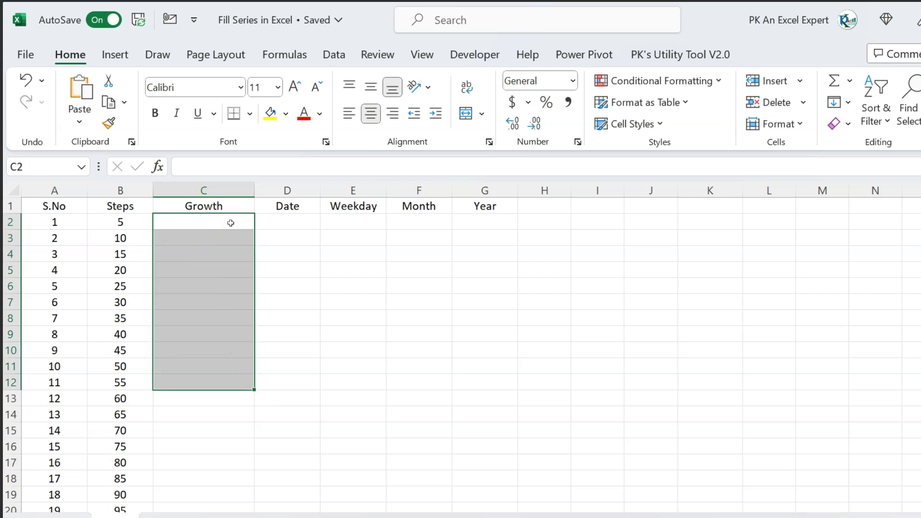
{"action": "key", "text": "Up"}
{"action": "key", "text": "Down"}
{"action": "type", "text": "3"}
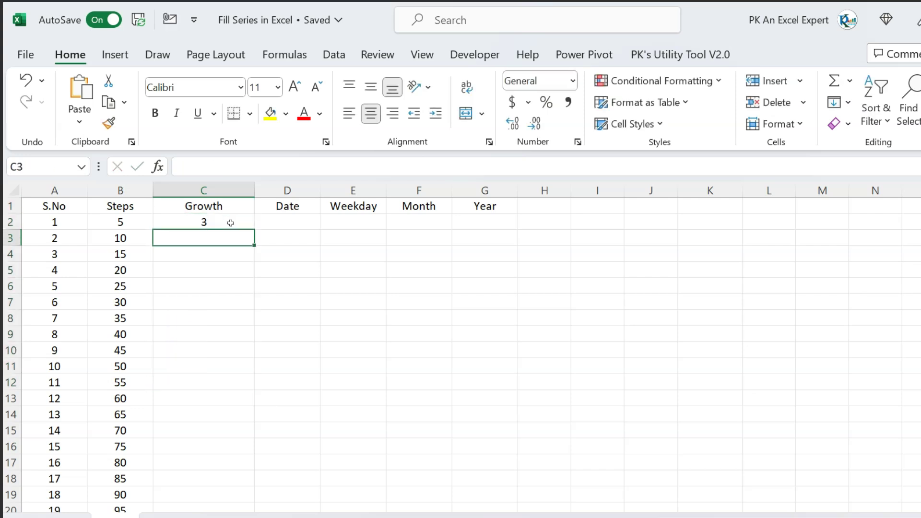
- Fill C2:C7 with a growth series in columns using a step value of 4
{"action": "key", "text": "shift+Down"}
{"action": "key", "text": "shift+Down"}
{"action": "key", "text": "shift+Down"}
{"action": "key", "text": "shift+Down"}
{"action": "key", "text": "shift+Down"}
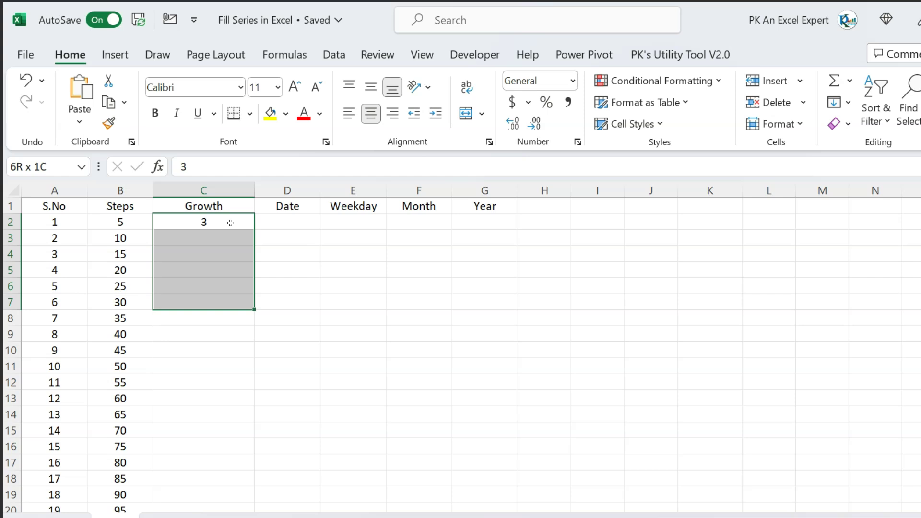
{"action": "key", "text": "alt+e"}
{"action": "key", "text": "i"}
{"action": "key", "text": "s"}
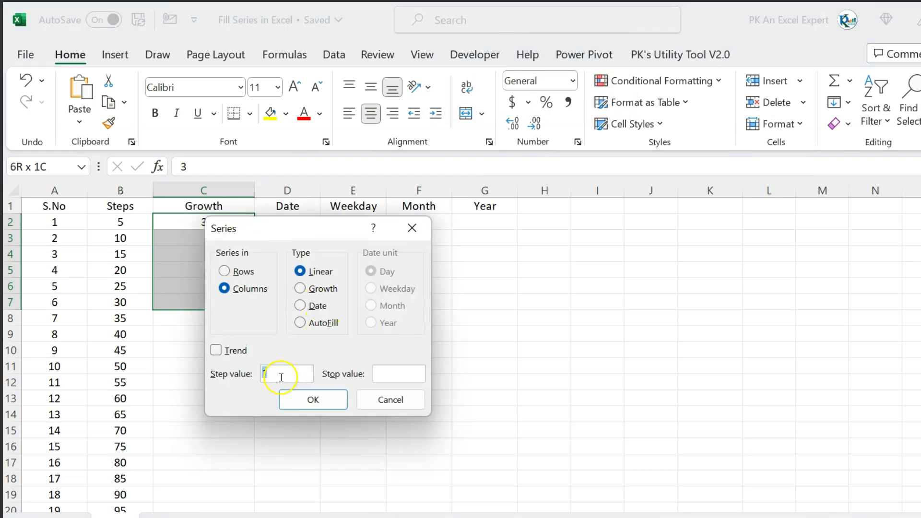
{"action": "type", "text": "4"}
{"action": "left_click", "coordinate": [312, 288]}
{"action": "left_click", "coordinate": [314, 399]}
- Examine each value of the growth series from C2 to C7 against the multiplication by the step
{"action": "left_click", "coordinate": [240, 236]}
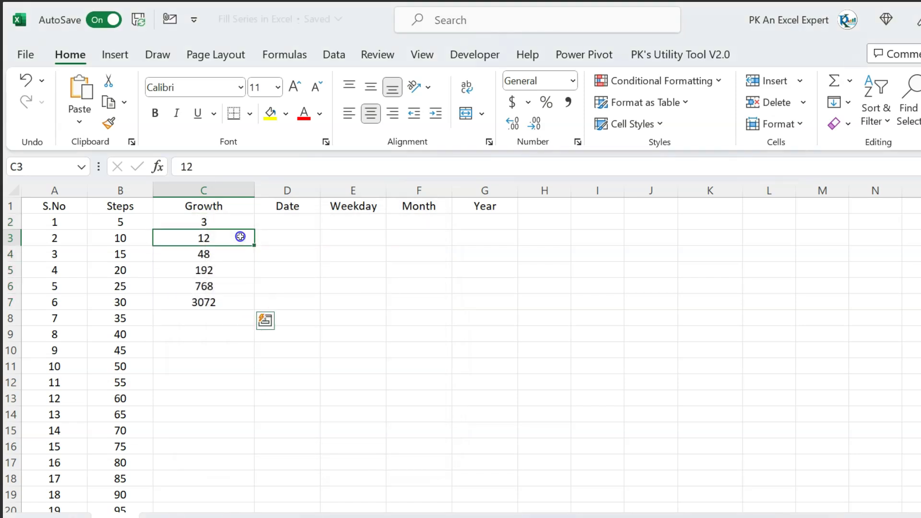
{"action": "left_click", "coordinate": [231, 221]}
{"action": "left_click", "coordinate": [227, 238]}
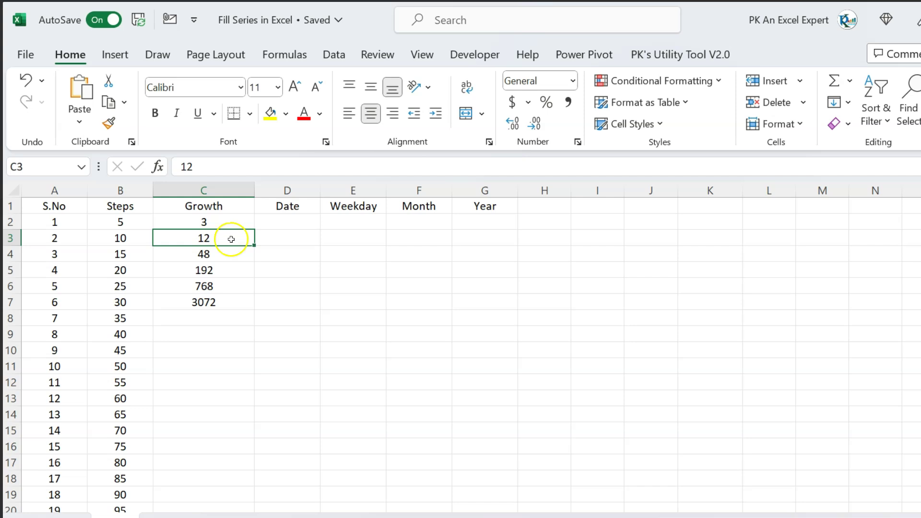
{"action": "left_click", "coordinate": [237, 254]}
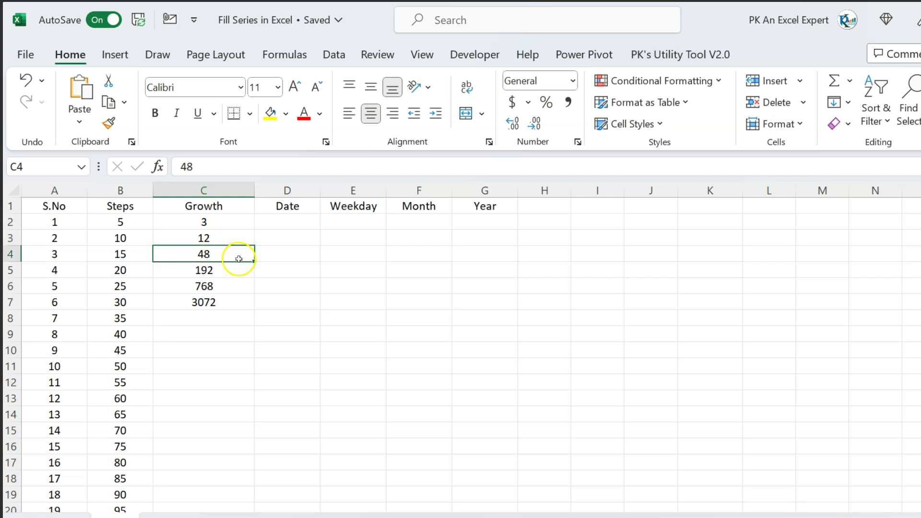
{"action": "left_click", "coordinate": [238, 270]}
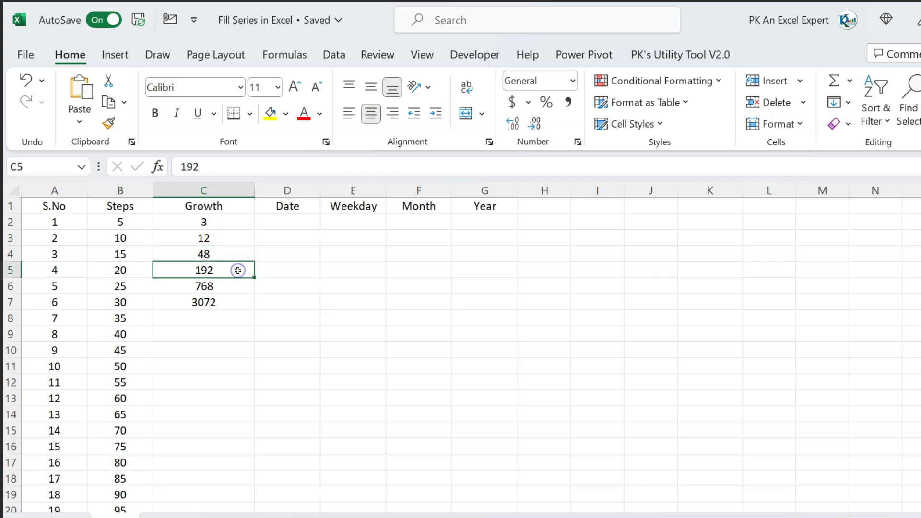
{"action": "left_click", "coordinate": [235, 287]}
{"action": "left_click", "coordinate": [235, 302]}
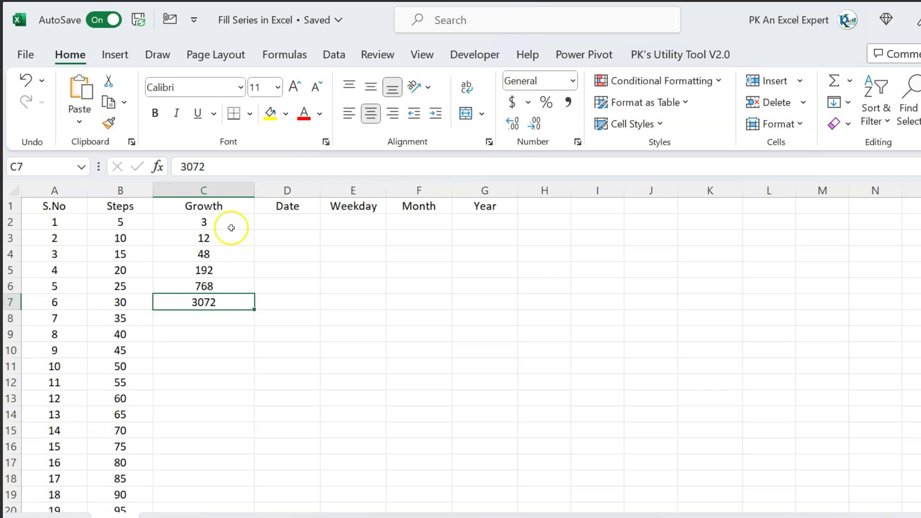
- Enter the date 1Jan2022 in D2 under the Date header
{"action": "left_click", "coordinate": [297, 226]}
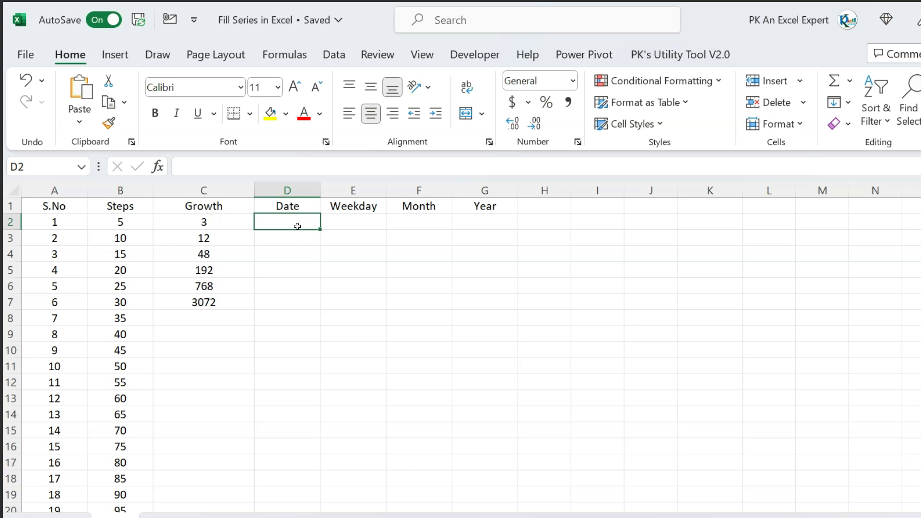
{"action": "type", "text": "1Jan2022"}
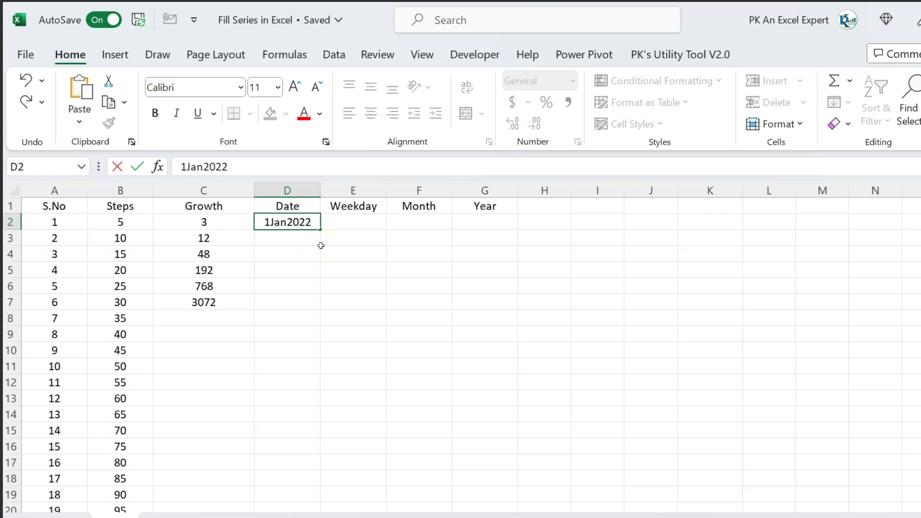
{"action": "key", "text": "Return"}
{"action": "key", "text": "Up"}
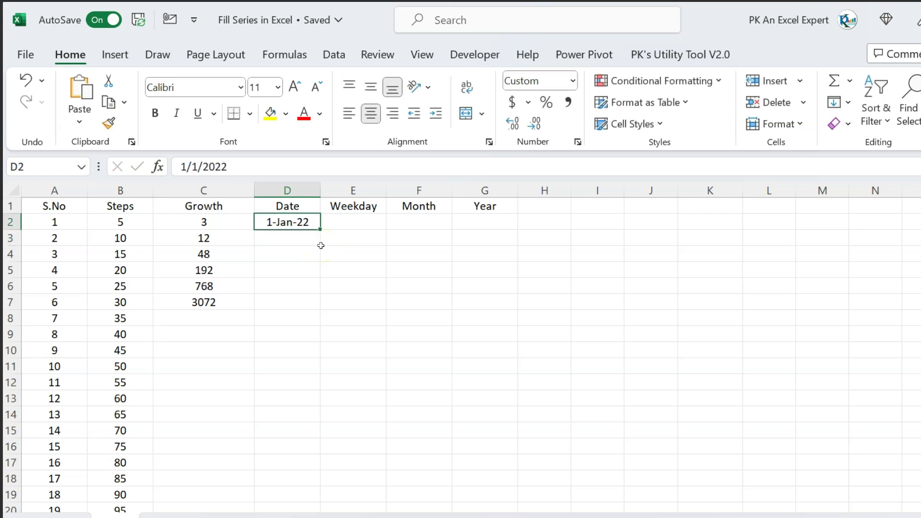
- Fill D2:D31 with consecutive daily dates using the default series settings
{"action": "key", "text": "shift+Down"}
{"action": "key", "text": "shift+Down"}
{"action": "key", "text": "shift+Down"}
{"action": "key", "text": "shift+Down"}
{"action": "key", "text": "shift+Down"}
{"action": "key", "text": "shift+Down"}
{"action": "key", "text": "shift+Down"}
{"action": "key", "text": "shift+Down"}
{"action": "key", "text": "shift+Down"}
{"action": "key", "text": "shift+Down"}
{"action": "key", "text": "shift+Down"}
{"action": "key", "text": "shift+Down"}
{"action": "key", "text": "shift+Down"}
{"action": "key", "text": "shift+Down"}
{"action": "key", "text": "shift+Down"}
{"action": "key", "text": "shift+Down"}
{"action": "key", "text": "shift+Down"}
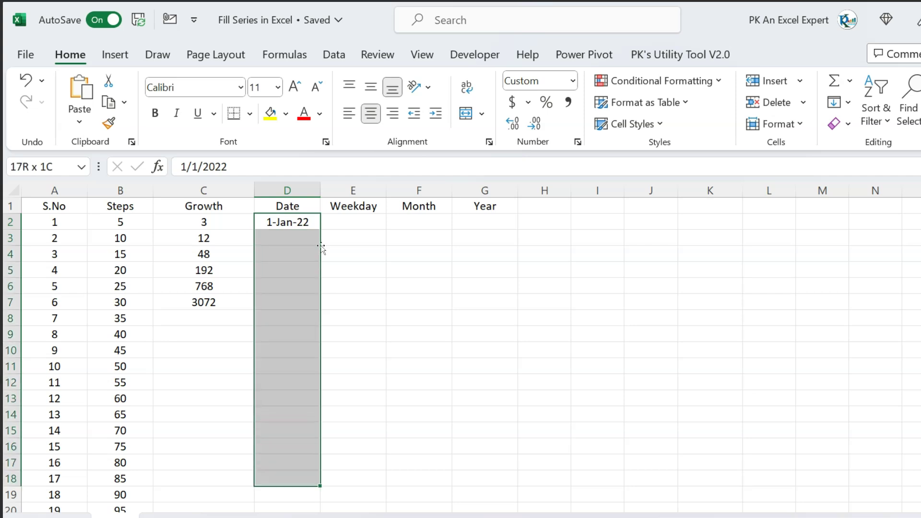
{"action": "key", "text": "shift+Down"}
{"action": "key", "text": "shift+Down"}
{"action": "key", "text": "shift+Down"}
{"action": "key", "text": "shift+Down"}
{"action": "key", "text": "shift+Down"}
{"action": "key", "text": "shift+Down"}
{"action": "key", "text": "shift+Down"}
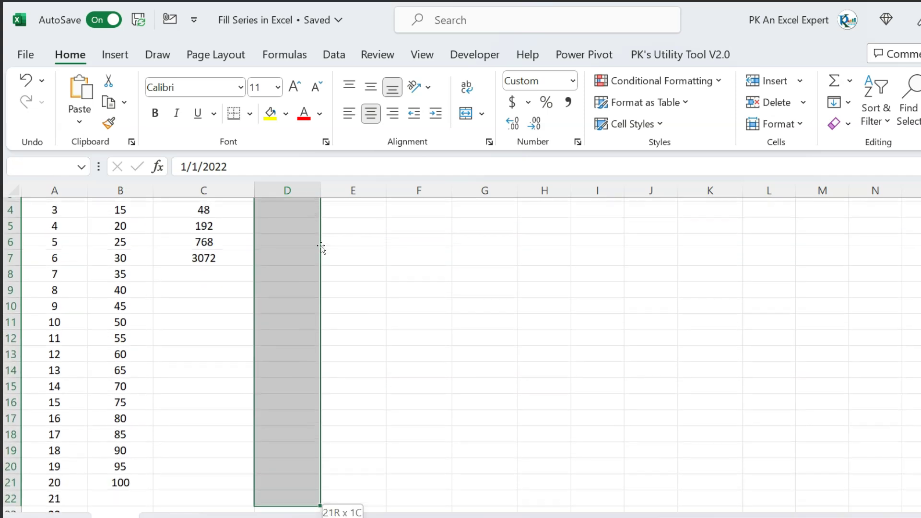
{"action": "key", "text": "shift+Down"}
{"action": "key", "text": "shift+Down"}
{"action": "key", "text": "shift+Down"}
{"action": "key", "text": "shift+Down"}
{"action": "key", "text": "shift+Down"}
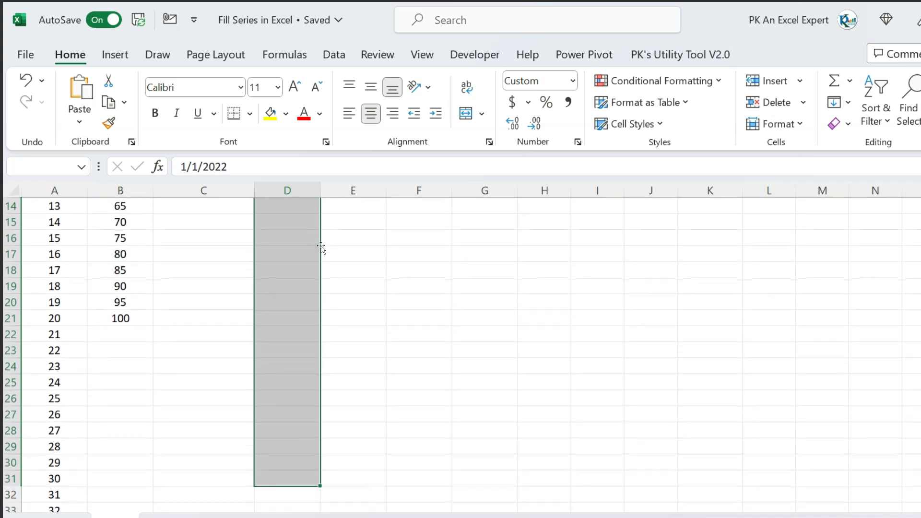
{"action": "scroll", "coordinate": [321, 247], "scroll_direction": "up", "scroll_amount": 5}
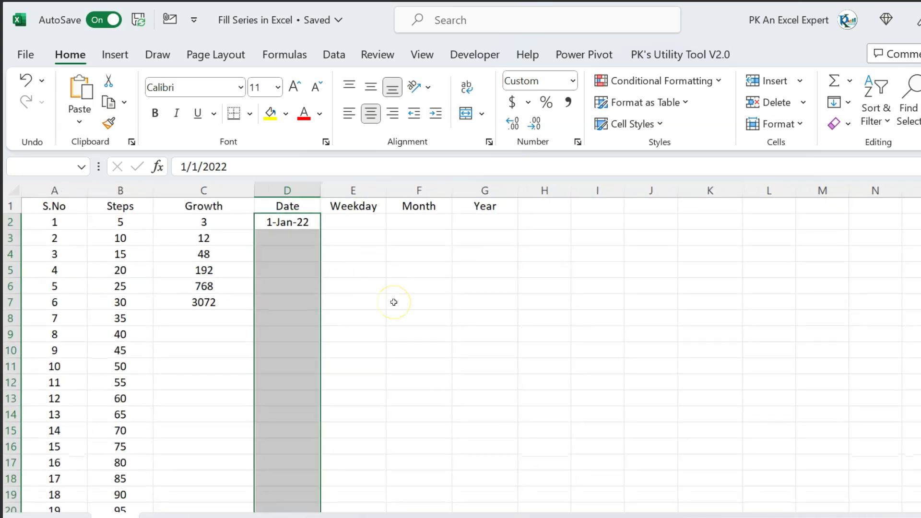
{"action": "key", "text": "alt"}
{"action": "key", "text": "e"}
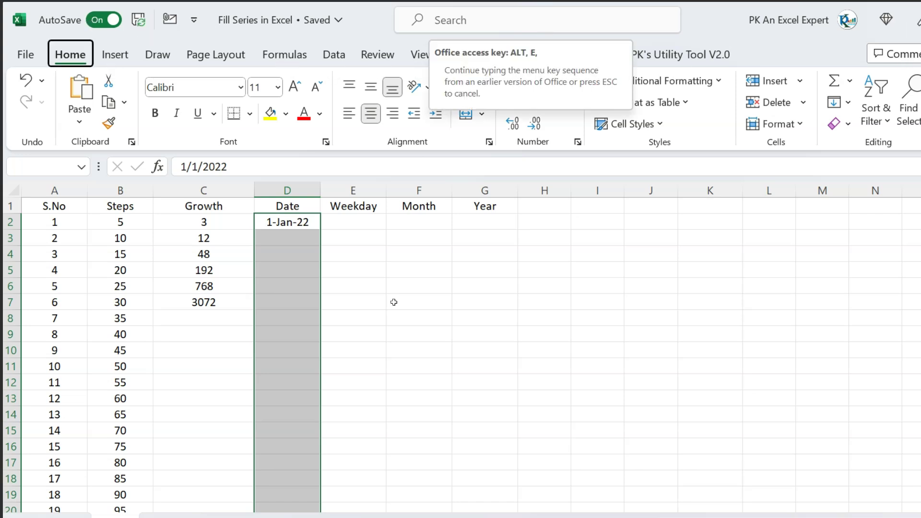
{"action": "key", "text": "i"}
{"action": "key", "text": "s"}
{"action": "key", "text": "Return"}
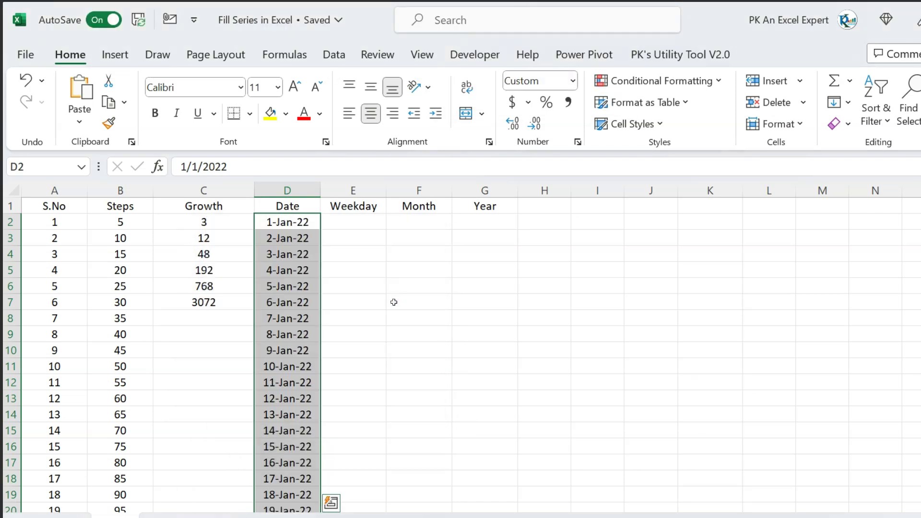
- Check the ends of the filled date series and undo the fill
{"action": "key", "text": "ctrl+Down"}
{"action": "key", "text": "ctrl+Up"}
{"action": "key", "text": "Down"}
{"action": "key", "text": "Down"}
{"action": "key", "text": "ctrl+z"}
- Fill D2:D17 with a date series in columns using the Day unit and a step value of 1
{"action": "key", "text": "shift+Down"}
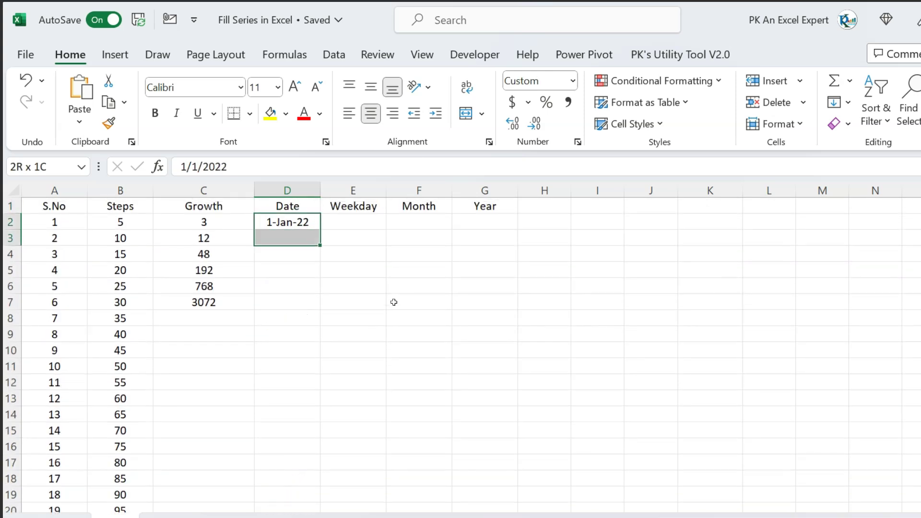
{"action": "key", "text": "shift+Down"}
{"action": "key", "text": "shift+Down"}
{"action": "key", "text": "shift+Down"}
{"action": "key", "text": "shift+Down"}
{"action": "key", "text": "shift+Down"}
{"action": "key", "text": "shift+Down"}
{"action": "key", "text": "shift+Down"}
{"action": "key", "text": "shift+Down"}
{"action": "key", "text": "shift+Down"}
{"action": "key", "text": "shift+Down"}
{"action": "key", "text": "shift+Down"}
{"action": "key", "text": "shift+Down"}
{"action": "key", "text": "shift+Down"}
{"action": "key", "text": "shift+Down"}
{"action": "key", "text": "shift+Down"}
{"action": "key", "text": "shift+Down"}
{"action": "key", "text": "shift+Down"}
{"action": "key", "text": "shift+Up"}
{"action": "key", "text": "shift+Up"}
{"action": "key", "text": "shift+Up"}
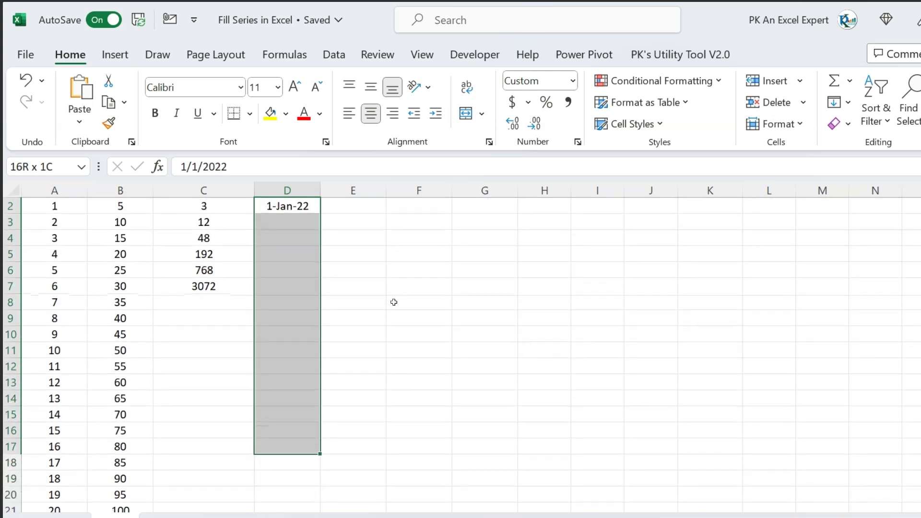
{"action": "key", "text": "alt+h"}
{"action": "key", "text": "f"}
{"action": "key", "text": "i"}
{"action": "key", "text": "s"}
{"action": "left_click_drag", "start_coordinate": [319, 237], "coordinate": [472, 253]}
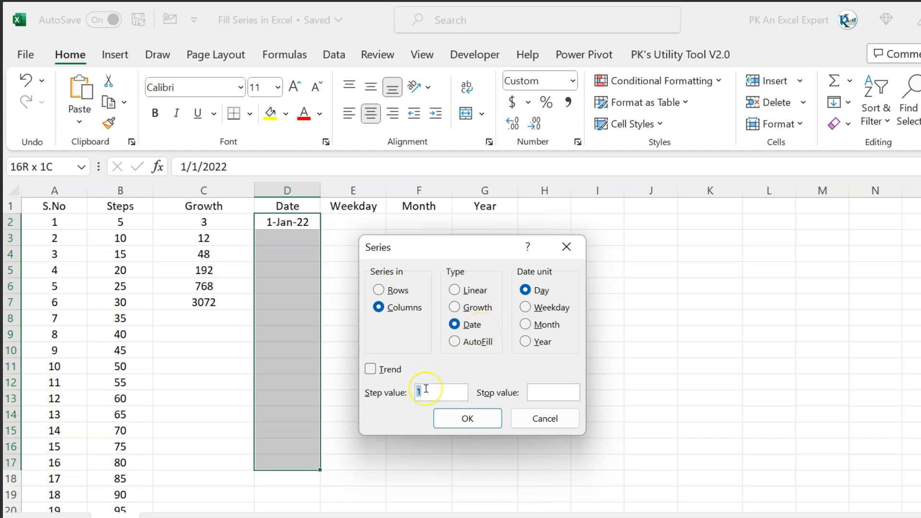
{"action": "left_click", "coordinate": [465, 419]}
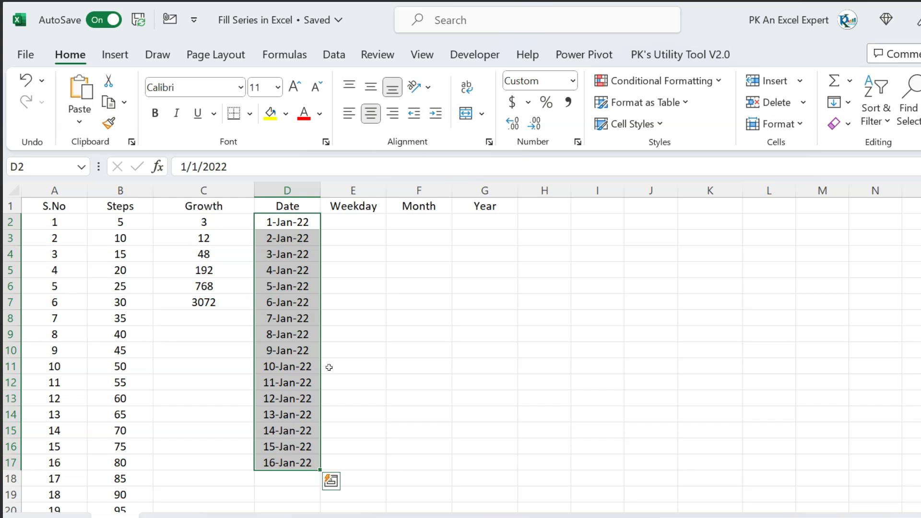
{"action": "key", "text": "Down"}
{"action": "key", "text": "ctrl+shift+Down"}
{"action": "key", "text": "Delete"}
{"action": "key", "text": "ctrl+z"}
- Insert a blank column between the Weekday and Month columns
{"action": "key", "text": "Up"}
{"action": "key", "text": "Right"}
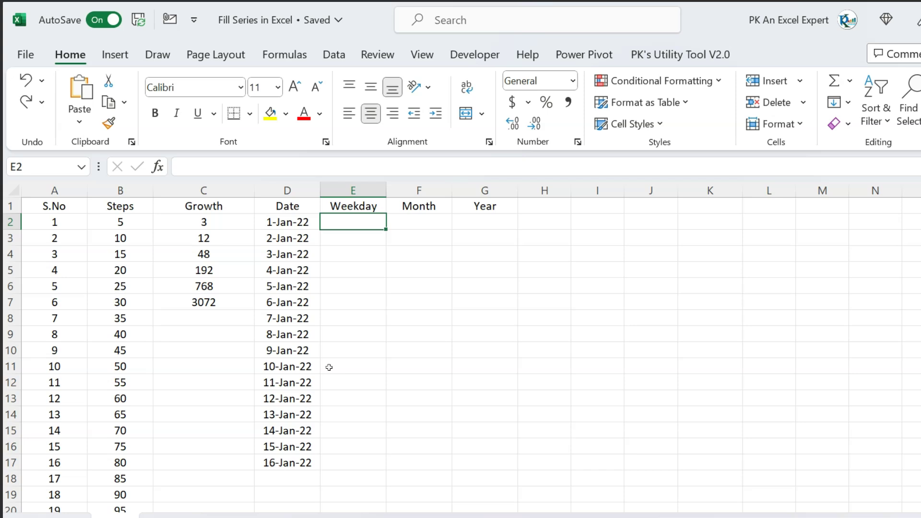
{"action": "key", "text": "Right"}
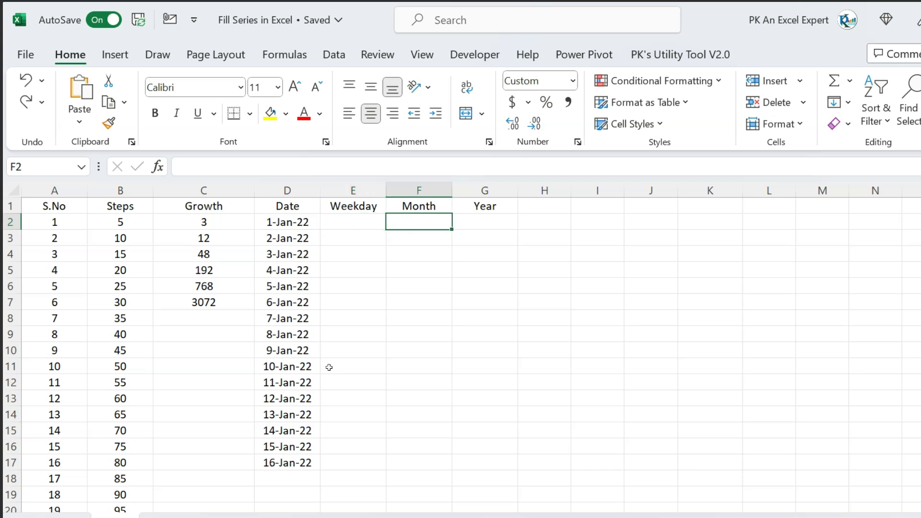
{"action": "left_click", "coordinate": [434, 188]}
{"action": "right_click", "coordinate": [434, 186]}
{"action": "left_click", "coordinate": [485, 353]}
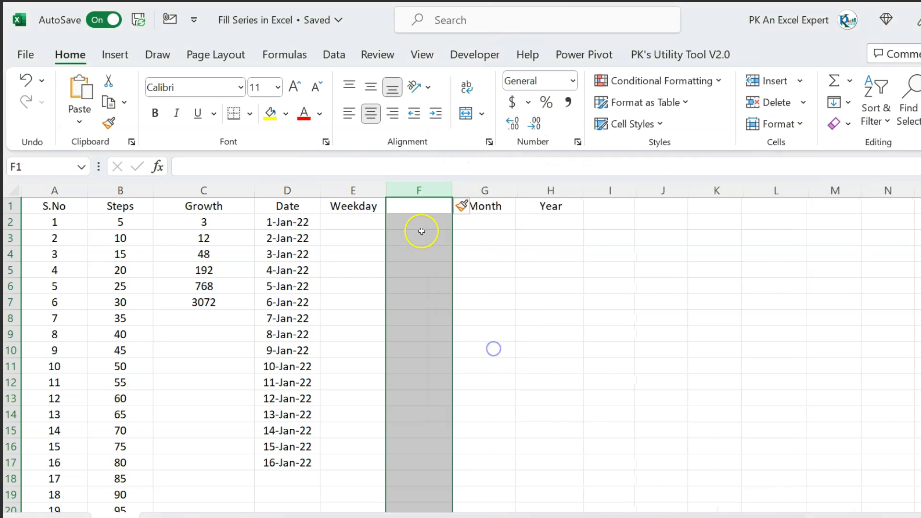
- Enter =TEXT(E2,"DDDD") in F2 and copy the formula down through F17
{"action": "left_click", "coordinate": [422, 221]}
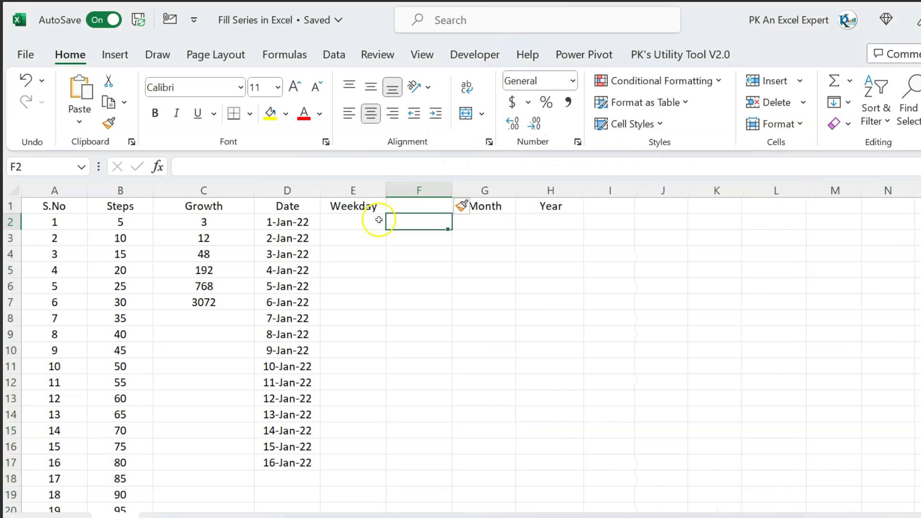
{"action": "type", "text": "=te"}
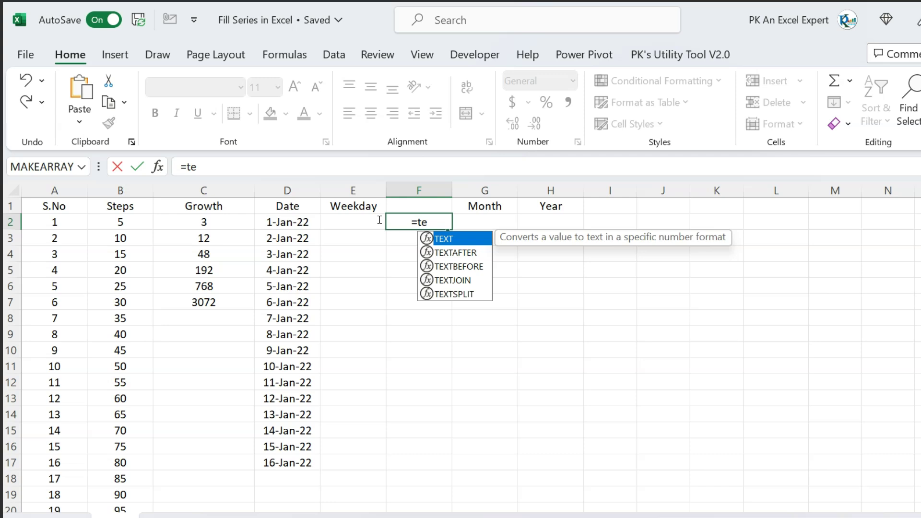
{"action": "key", "text": "Tab"}
{"action": "left_click", "coordinate": [379, 219]}
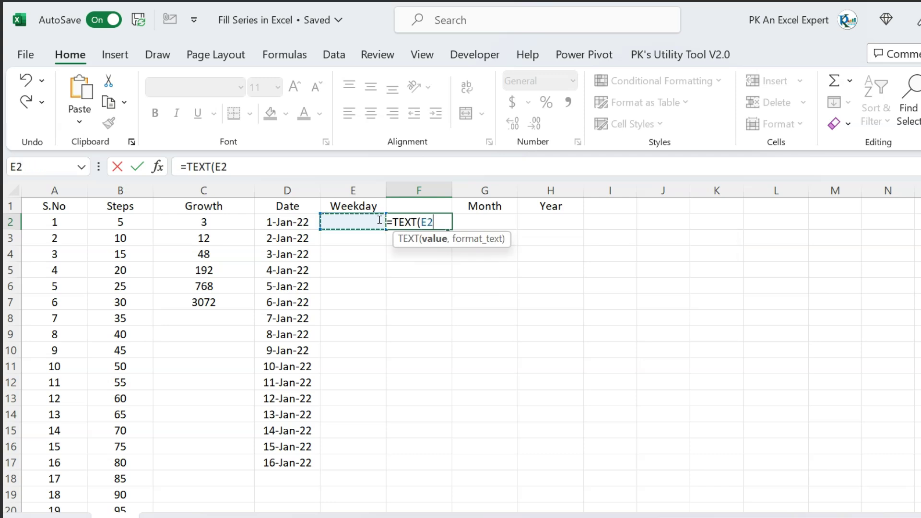
{"action": "type", "text": ","}
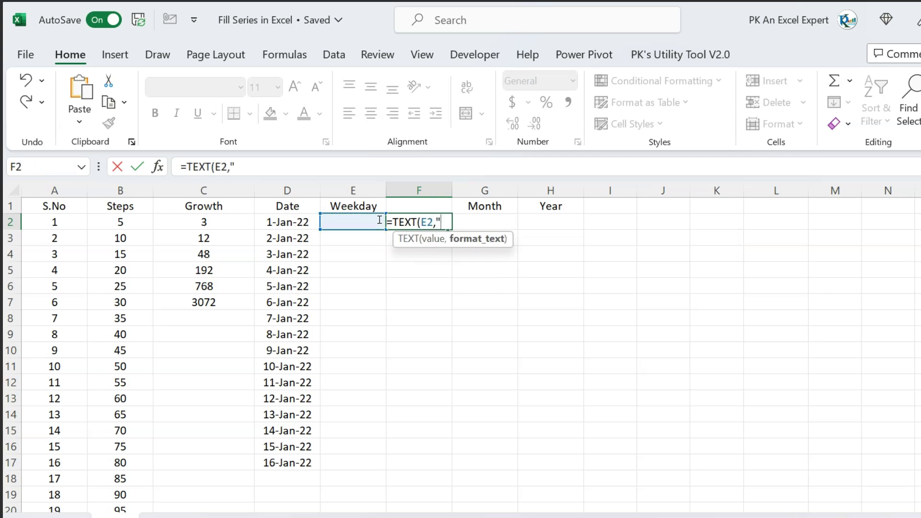
{"action": "type", "text": "\"DDDD\""}
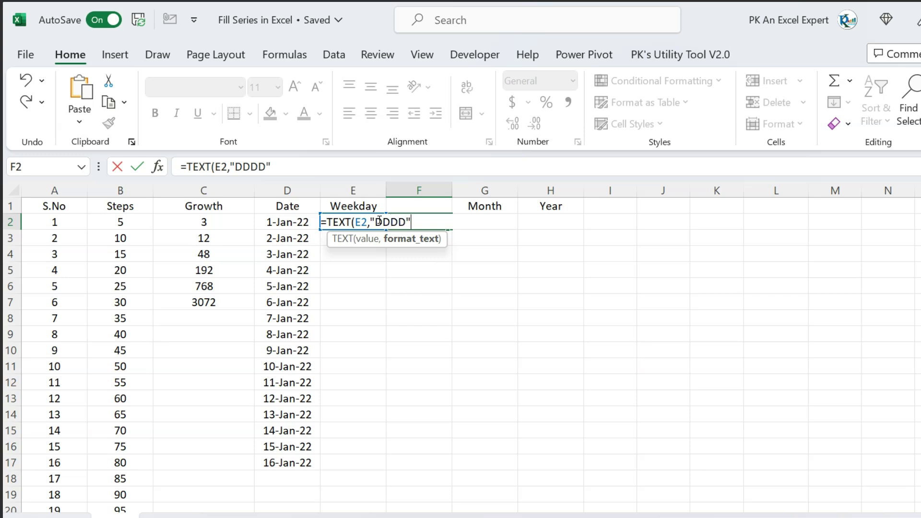
{"action": "key", "text": "Return"}
{"action": "key", "text": "Up"}
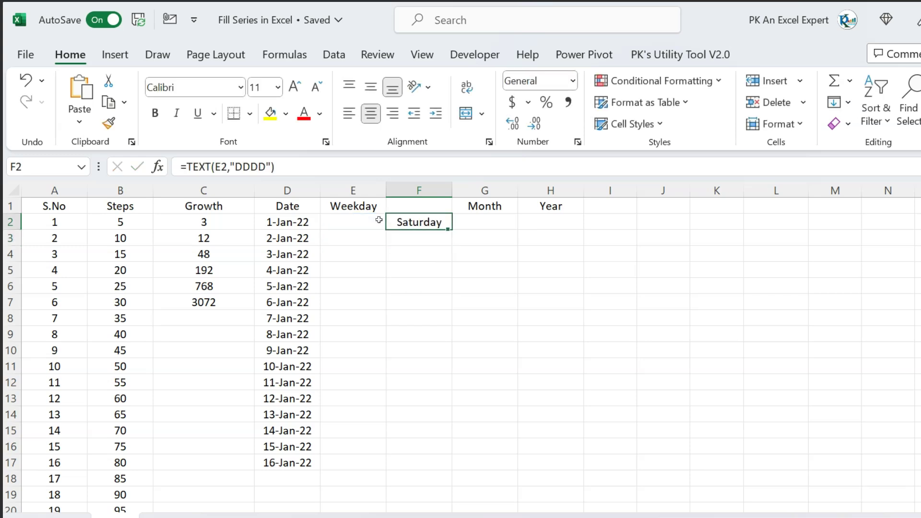
{"action": "left_click_drag", "start_coordinate": [447, 230], "coordinate": [435, 463]}
- Copy the start date from D2 into E2 under the Weekday header
{"action": "left_click_drag", "start_coordinate": [360, 220], "coordinate": [372, 456]}
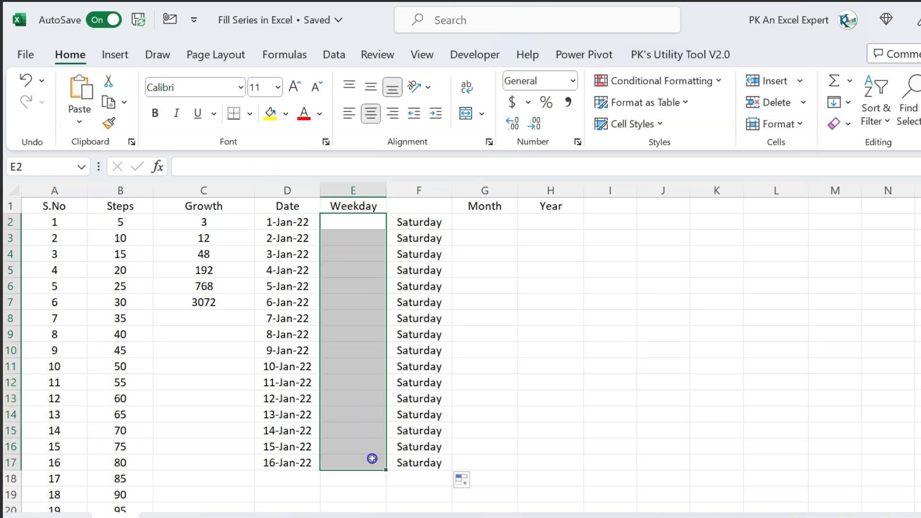
{"action": "left_click", "coordinate": [368, 229]}
{"action": "key", "text": "Left"}
{"action": "key", "text": "ctrl+c"}
{"action": "key", "text": "Right"}
{"action": "key", "text": "Return"}
- Fill E2:E17 with consecutive dates using the default series settings
{"action": "key", "text": "Left"}
{"action": "key", "text": "ctrl+Down"}
{"action": "key", "text": "Right"}
{"action": "key", "text": "ctrl+shift+Up"}
{"action": "key", "text": "alt"}
{"action": "key", "text": "e"}
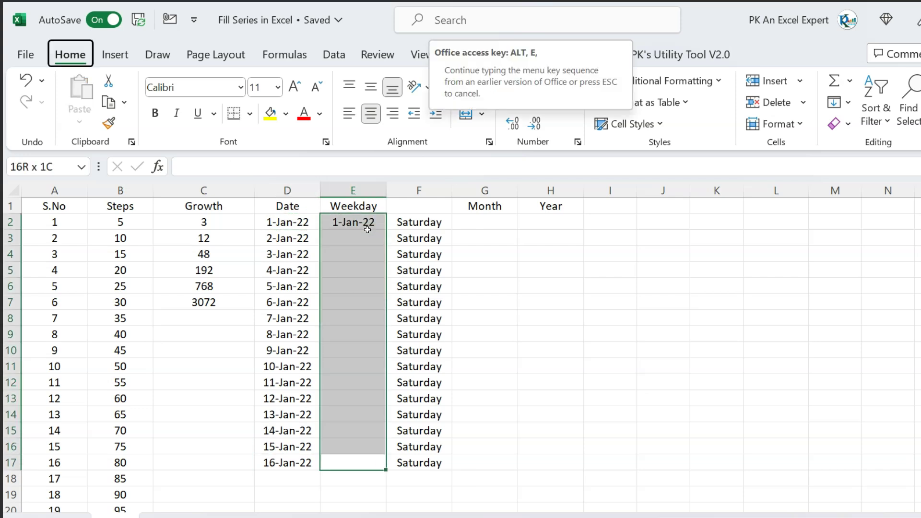
{"action": "key", "text": "s"}
{"action": "key", "text": "Return"}
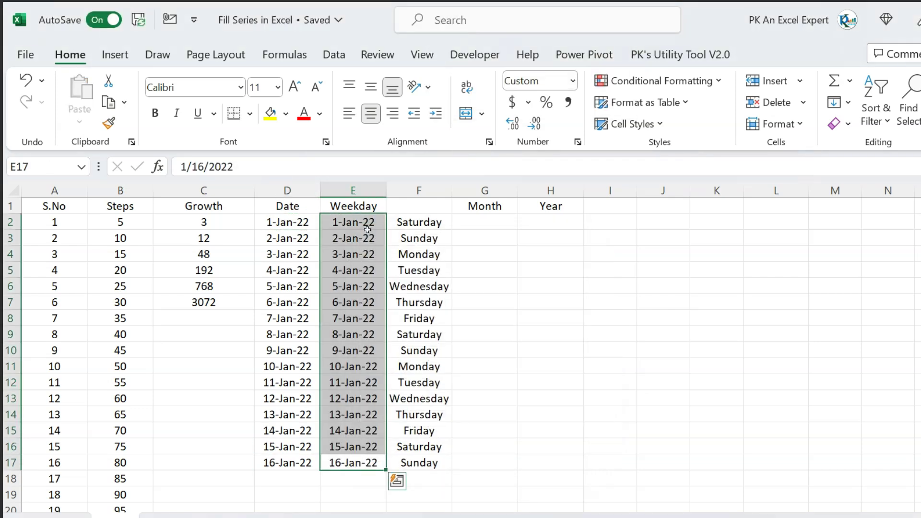
- Copy the date 3-Jan-22 from E4 into E2 so the Weekday column starts on a Monday
{"action": "left_click", "coordinate": [423, 226]}
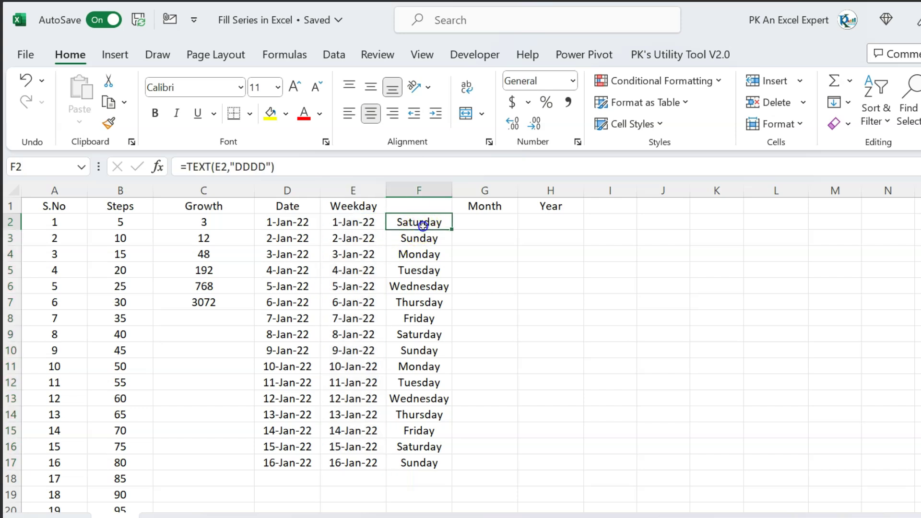
{"action": "left_click", "coordinate": [359, 258]}
{"action": "key", "text": "ctrl+c"}
{"action": "key", "text": "Up"}
{"action": "key", "text": "Up"}
{"action": "key", "text": "ctrl+v"}
{"action": "key", "text": "Escape"}
{"action": "key", "text": "Down"}
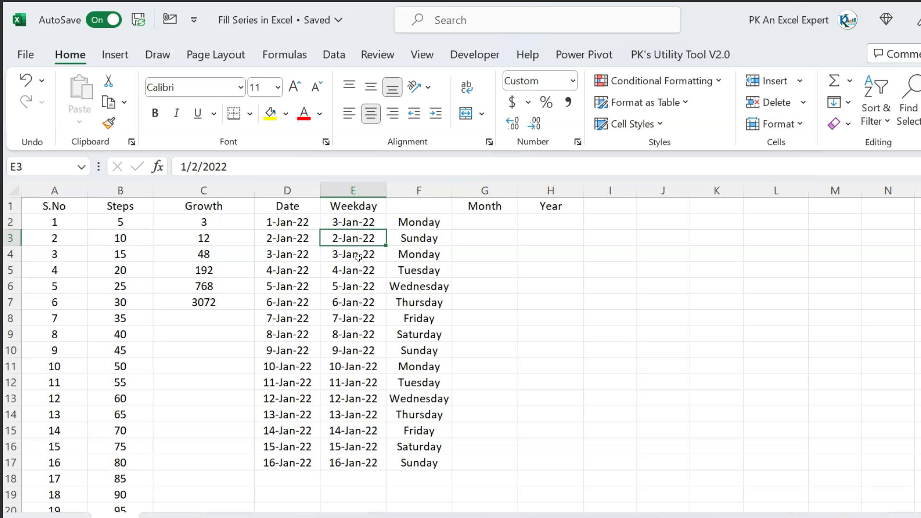
- Clear E3:E17 and refill E2:E17 with a date series in columns using the Day unit and step value 1
{"action": "key", "text": "ctrl+shift+Down"}
{"action": "key", "text": "Delete"}
{"action": "key", "text": "Up"}
{"action": "key", "text": "Right"}
{"action": "key", "text": "ctrl+Down"}
{"action": "key", "text": "Left"}
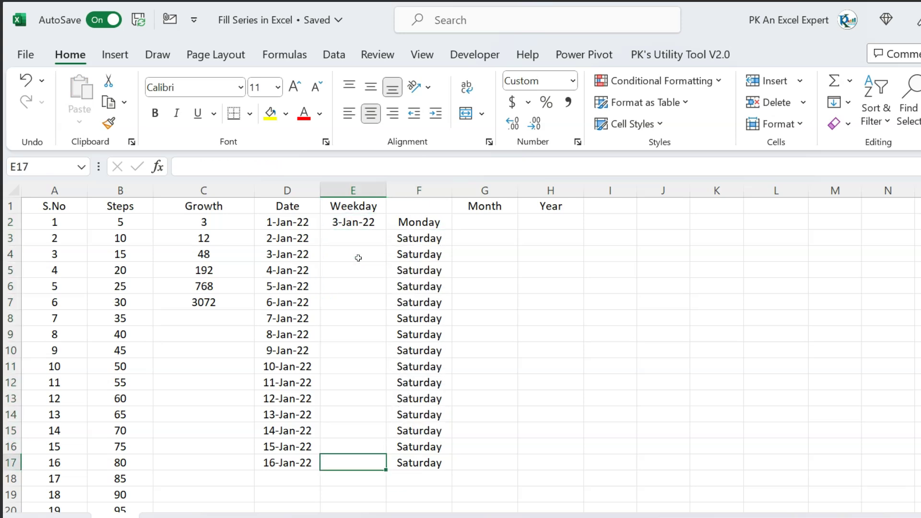
{"action": "key", "text": "ctrl+shift+Up"}
{"action": "key", "text": "alt+e"}
{"action": "key", "text": "i"}
{"action": "key", "text": "s"}
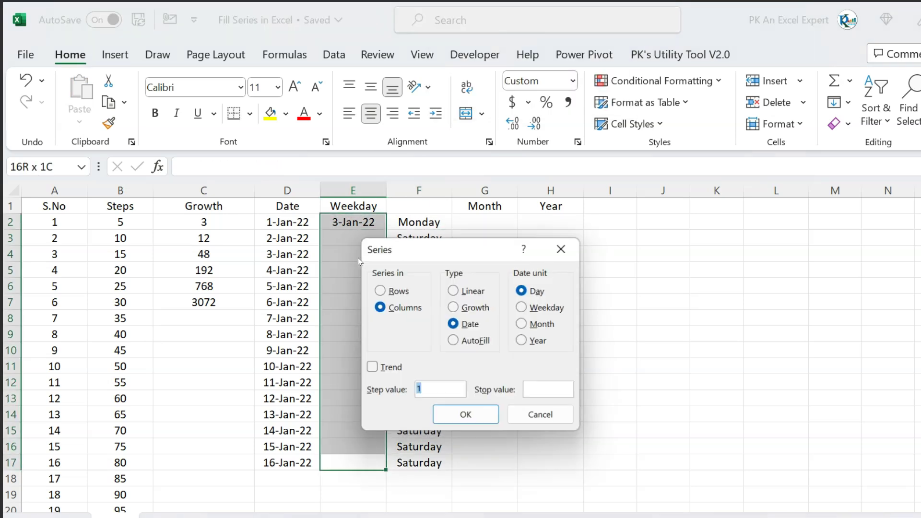
{"action": "key", "text": "Return"}
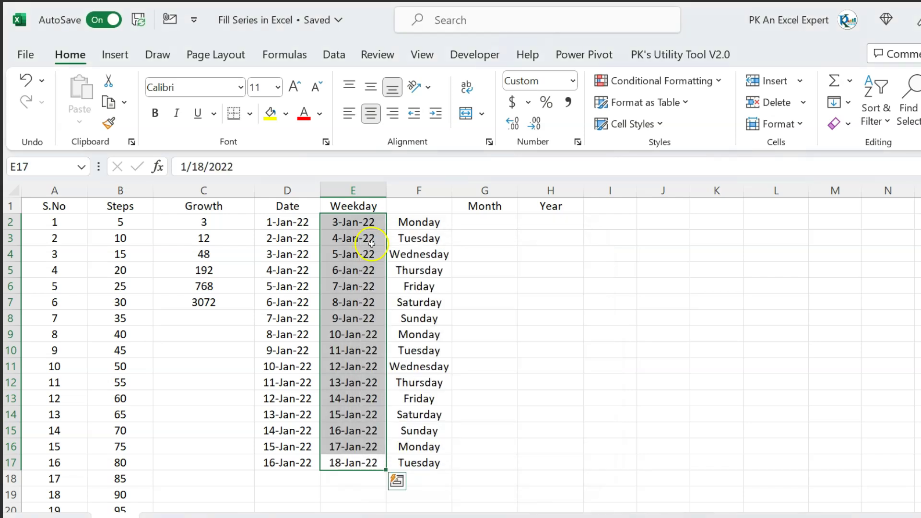
- Highlight the Saturday and Sunday cells E7:F8 with yellow fill
{"action": "left_click", "coordinate": [372, 244]}
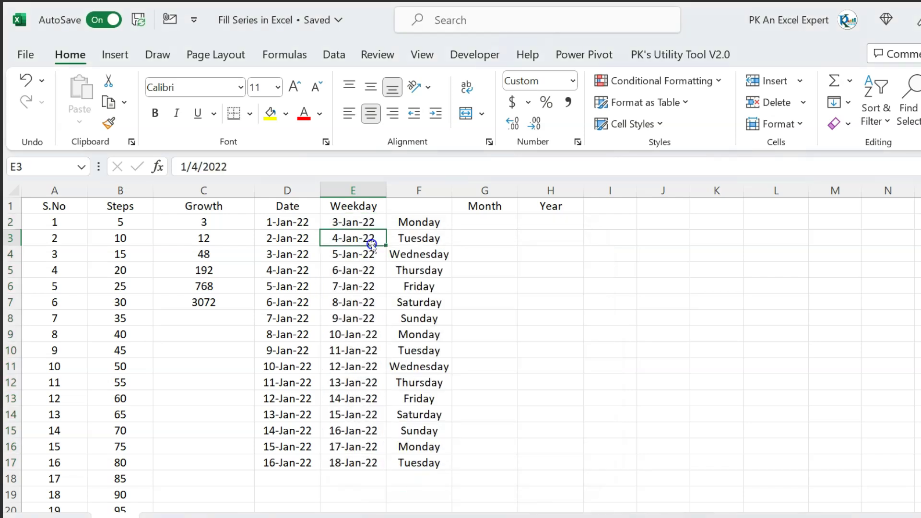
{"action": "left_click", "coordinate": [421, 286]}
{"action": "left_click", "coordinate": [361, 306]}
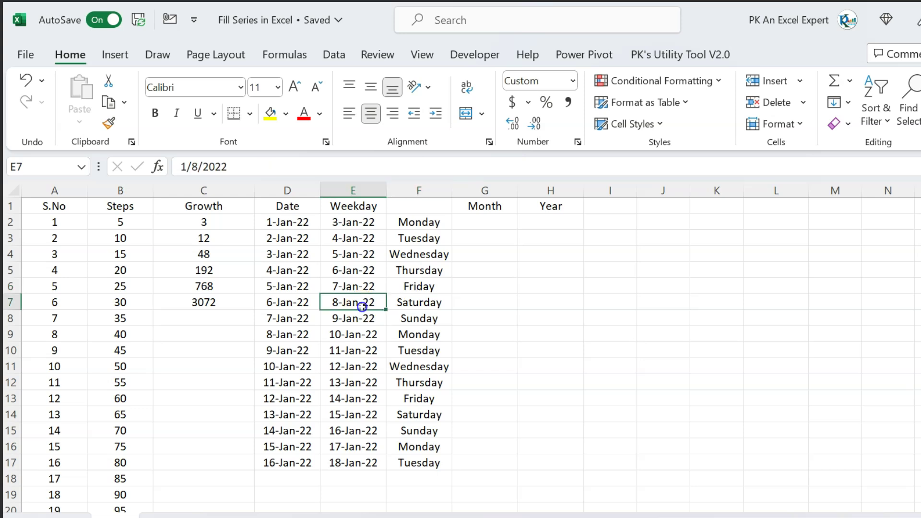
{"action": "left_click_drag", "start_coordinate": [362, 306], "coordinate": [422, 319]}
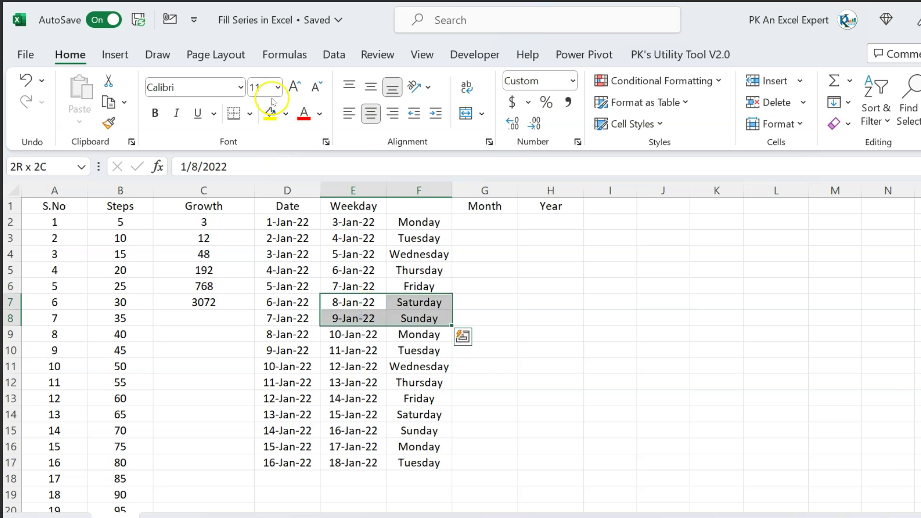
{"action": "left_click", "coordinate": [270, 114]}
{"action": "left_click", "coordinate": [475, 259]}
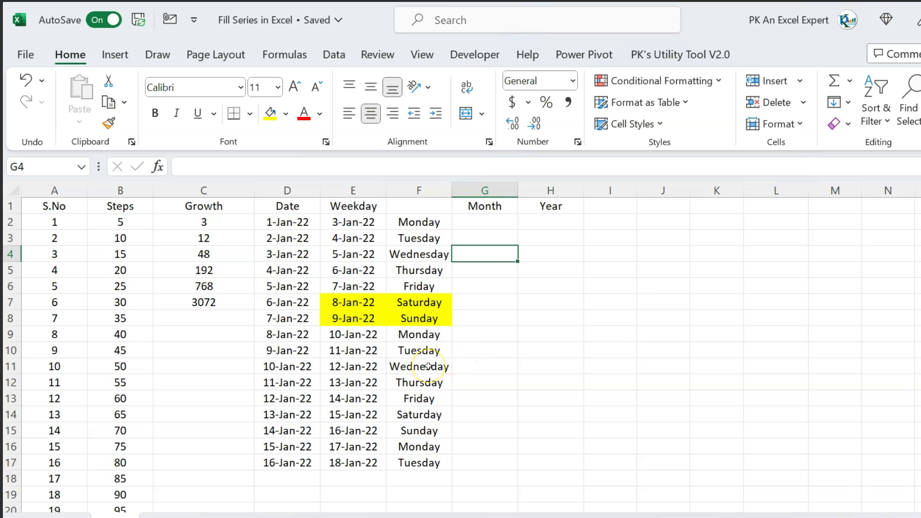
- Clear the filled dates in E3:E17, keeping the start date in E2
{"action": "left_click", "coordinate": [353, 219]}
{"action": "key", "text": "Down"}
{"action": "key", "text": "ctrl+shift+Down"}
{"action": "key", "text": "Delete"}
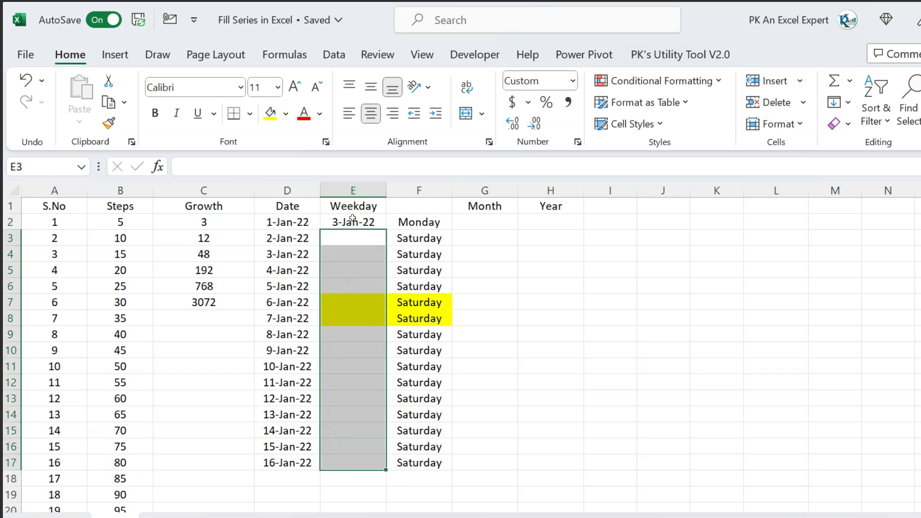
- Fill E2:E17 from the start date with a date series using the Day unit and a step value of 1
{"action": "key", "text": "Up"}
{"action": "key", "text": "shift+Down"}
{"action": "key", "text": "shift+Down"}
{"action": "key", "text": "shift+Down"}
{"action": "key", "text": "shift+Down"}
{"action": "key", "text": "shift+Down"}
{"action": "key", "text": "shift+Down"}
{"action": "key", "text": "shift+Down"}
{"action": "key", "text": "shift+Down"}
{"action": "key", "text": "shift+Down"}
{"action": "key", "text": "shift+Down"}
{"action": "key", "text": "shift+Down"}
{"action": "key", "text": "shift+Down"}
{"action": "key", "text": "shift+Down"}
{"action": "key", "text": "shift+Down"}
{"action": "key", "text": "shift+Down"}
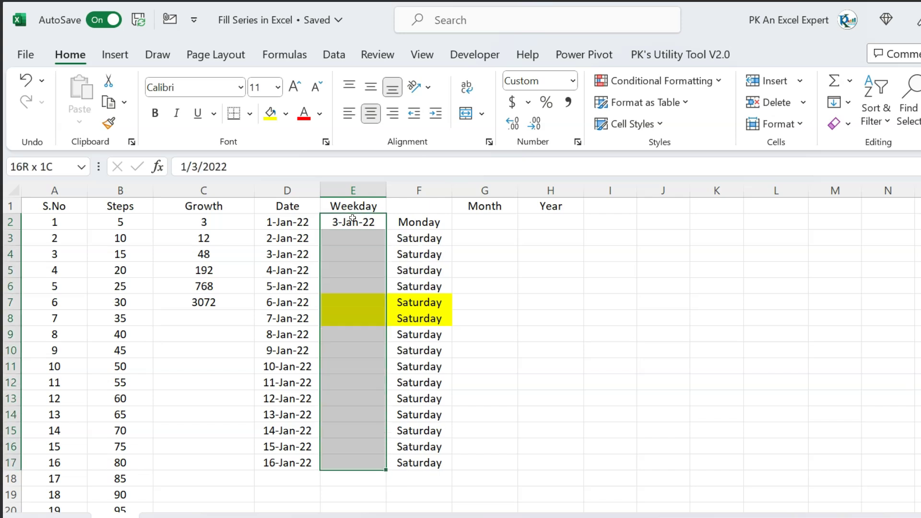
{"action": "key", "text": "alt+e"}
{"action": "key", "text": "i"}
{"action": "key", "text": "s"}
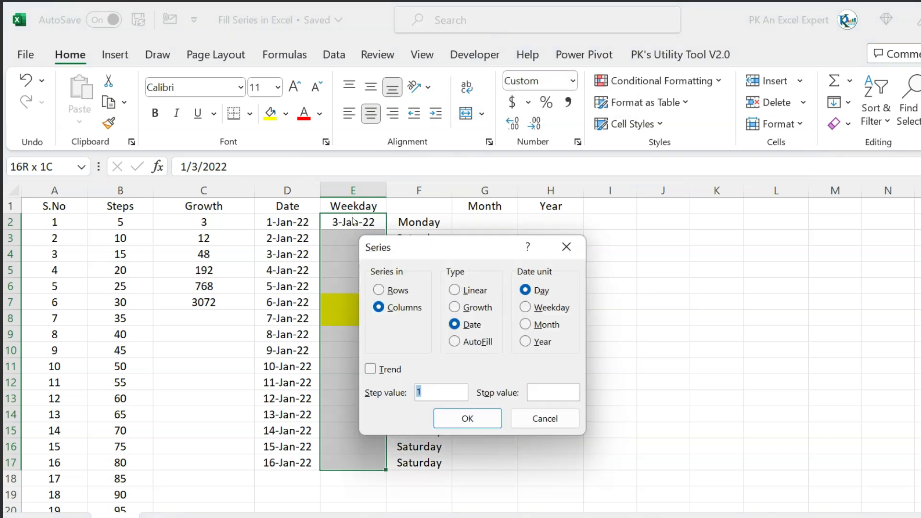
{"action": "left_click", "coordinate": [467, 418]}
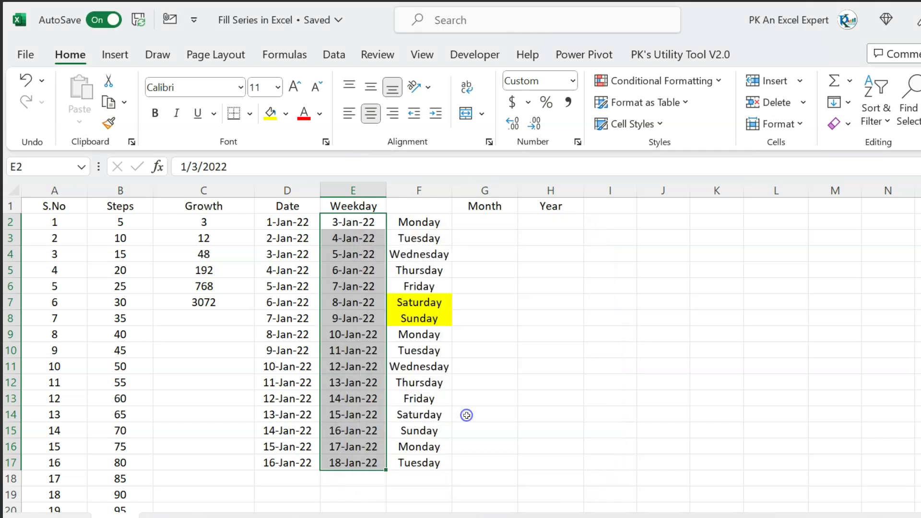
- Reapply the yellow fill to the weekend dates in E7:E8
{"action": "left_click", "coordinate": [370, 318]}
{"action": "left_click_drag", "start_coordinate": [377, 301], "coordinate": [372, 318]}
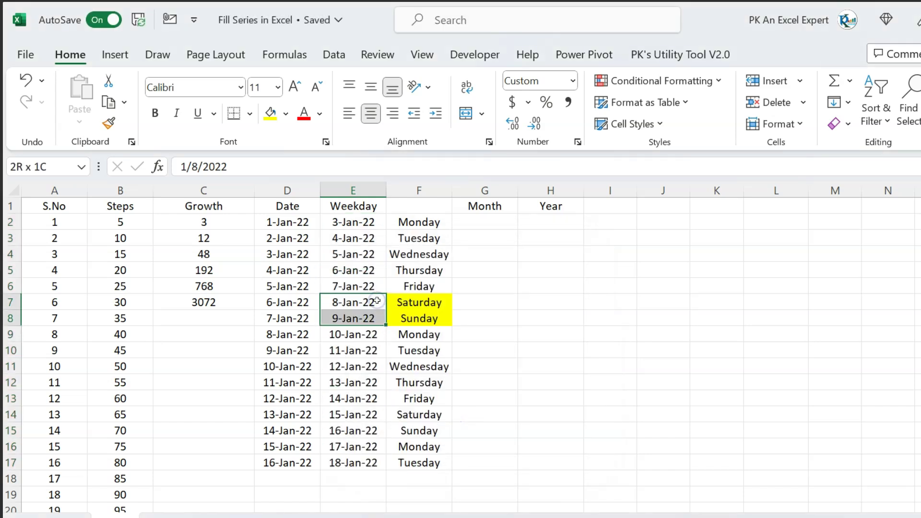
{"action": "left_click", "coordinate": [276, 118]}
- Highlight the second weekend's dates and day names in E14:F15 with yellow fill
{"action": "key", "text": "Down"}
{"action": "key", "text": "Down"}
{"action": "key", "text": "Down"}
{"action": "key", "text": "Down"}
{"action": "key", "text": "Down"}
{"action": "key", "text": "Down"}
{"action": "key", "text": "Down"}
{"action": "key", "text": "Right"}
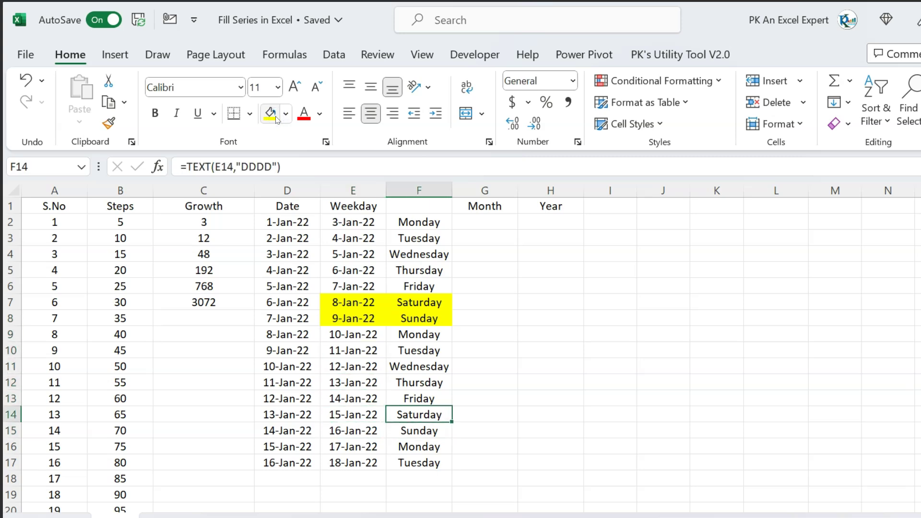
{"action": "key", "text": "Left"}
{"action": "key", "text": "shift+Down"}
{"action": "key", "text": "shift+Right"}
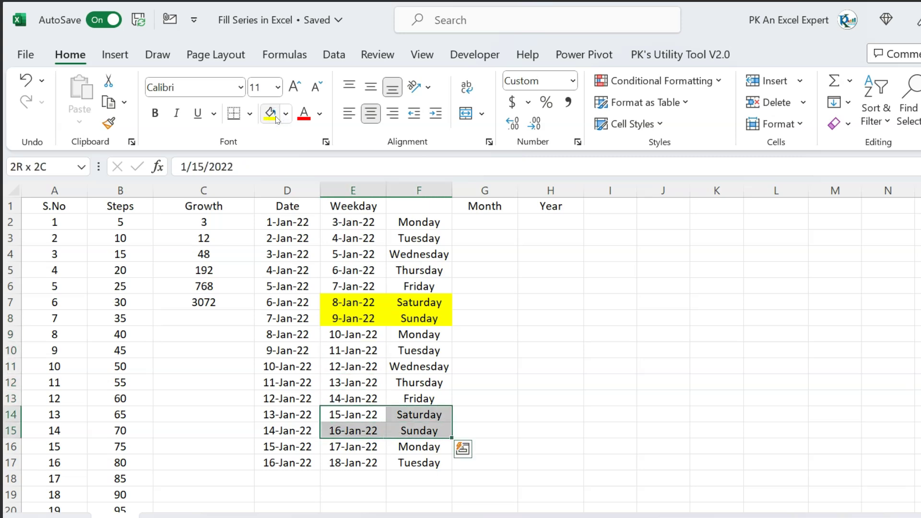
{"action": "key", "text": "Return"}
{"action": "left_click", "coordinate": [277, 120]}
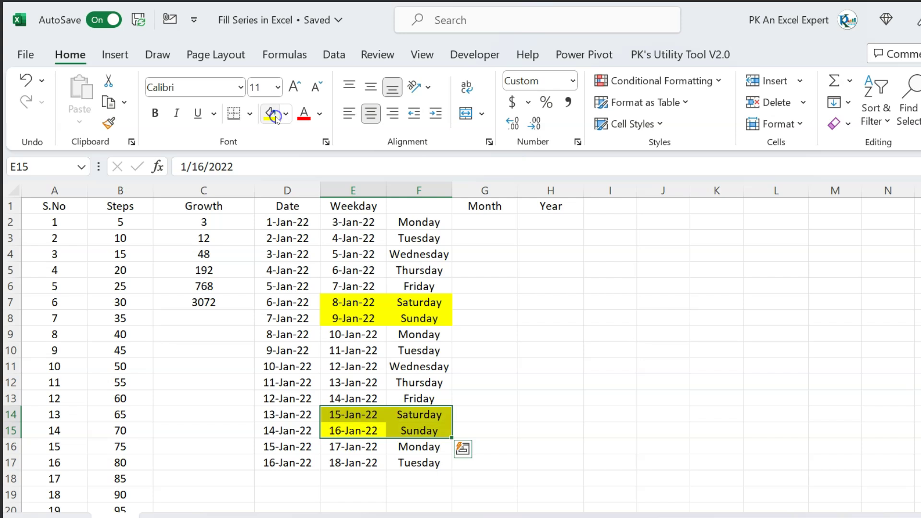
- Review the dates in the Weekday column, comparing the working days with the highlighted weekends
{"action": "left_click", "coordinate": [356, 223]}
{"action": "key", "text": "Return"}
{"action": "key", "text": "Down"}
{"action": "key", "text": "Down"}
{"action": "key", "text": "Down"}
{"action": "key", "text": "Down"}
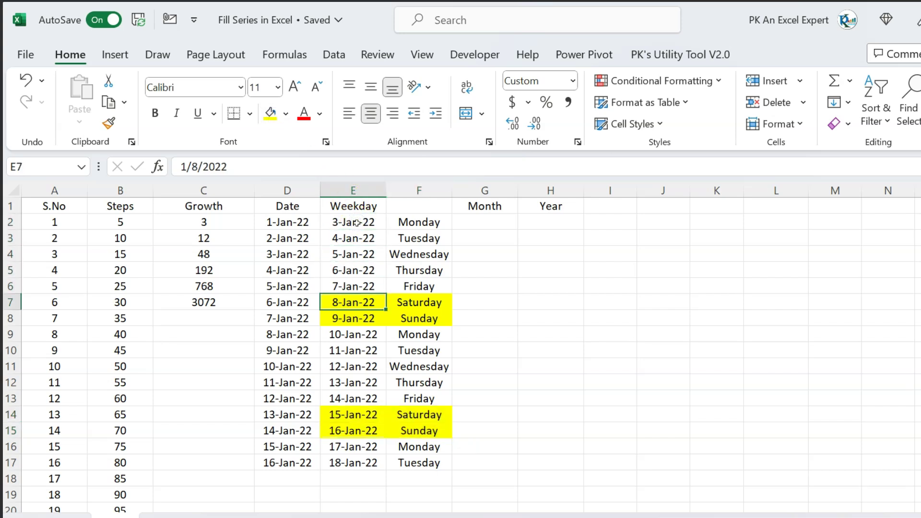
{"action": "key", "text": "Down"}
{"action": "key", "text": "Down"}
{"action": "key", "text": "Down"}
{"action": "key", "text": "Down"}
{"action": "key", "text": "Down"}
{"action": "key", "text": "Down"}
{"action": "key", "text": "Down"}
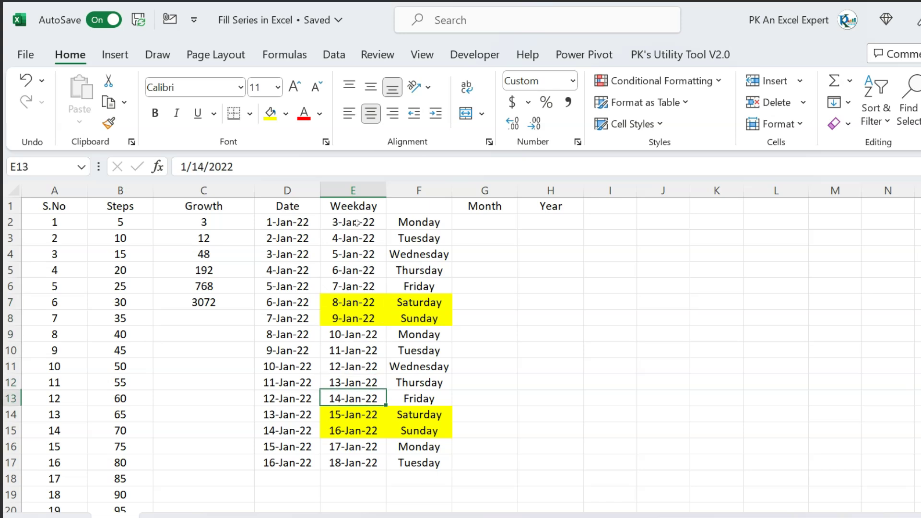
{"action": "key", "text": "Down"}
{"action": "key", "text": "Up"}
{"action": "key", "text": "Up"}
{"action": "key", "text": "Up"}
{"action": "key", "text": "Up"}
{"action": "key", "text": "Up"}
{"action": "key", "text": "Up"}
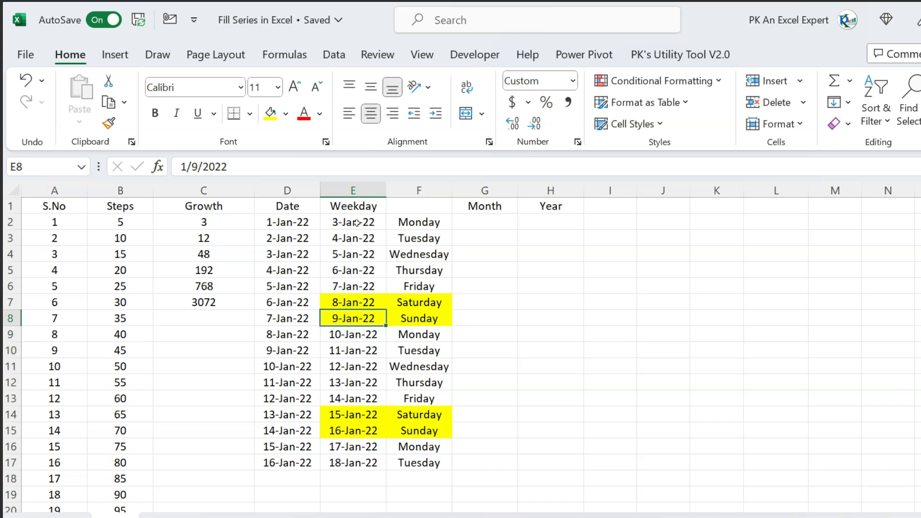
{"action": "key", "text": "Up"}
{"action": "key", "text": "Up"}
{"action": "key", "text": "Up"}
{"action": "key", "text": "Up"}
{"action": "key", "text": "Up"}
- Delete the daily dates from E3:E17 in the Weekday column
{"action": "key", "text": "Down"}
{"action": "key", "text": "ctrl+shift+Down"}
{"action": "key", "text": "Delete"}
- Fill E2:E17 in the Weekday column with a date series using the Weekday date unit and a step value of 1
{"action": "key", "text": "Up"}
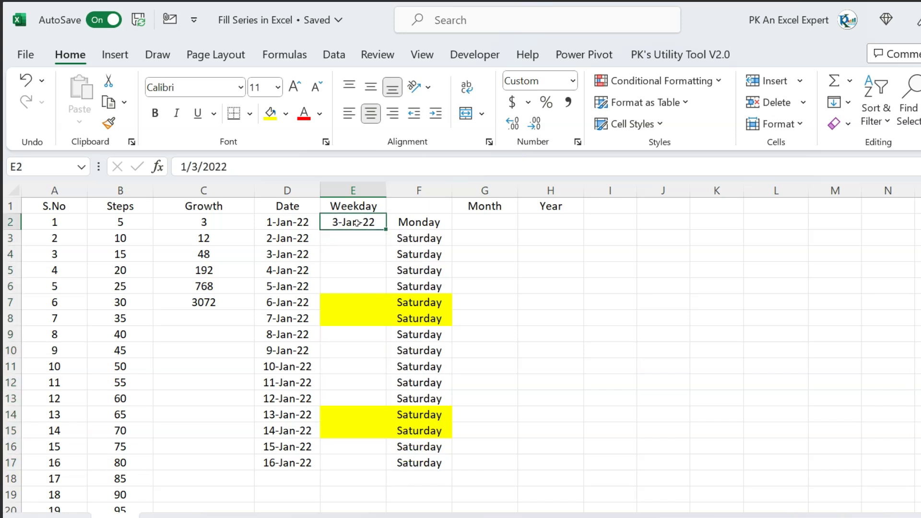
{"action": "key", "text": "shift+Down"}
{"action": "key", "text": "shift+Down"}
{"action": "key", "text": "shift+Down"}
{"action": "key", "text": "shift+Down"}
{"action": "key", "text": "shift+Down"}
{"action": "key", "text": "shift+Down"}
{"action": "key", "text": "shift+Down"}
{"action": "key", "text": "shift+Down"}
{"action": "key", "text": "shift+Down"}
{"action": "key", "text": "shift+Down"}
{"action": "key", "text": "shift+Down"}
{"action": "key", "text": "shift+Down"}
{"action": "key", "text": "shift+Down"}
{"action": "key", "text": "shift+Down"}
{"action": "key", "text": "shift+Down"}
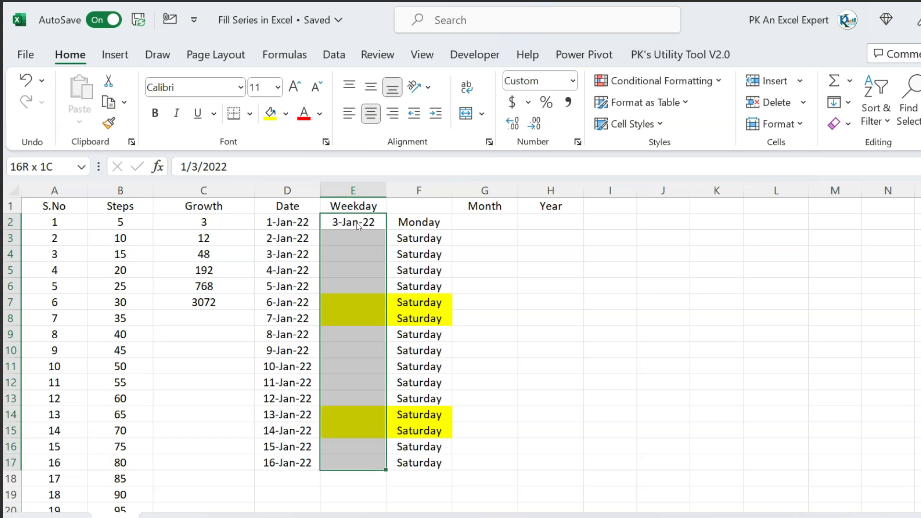
{"action": "key", "text": "alt"}
{"action": "key", "text": "e"}
{"action": "key", "text": "i"}
{"action": "key", "text": "s"}
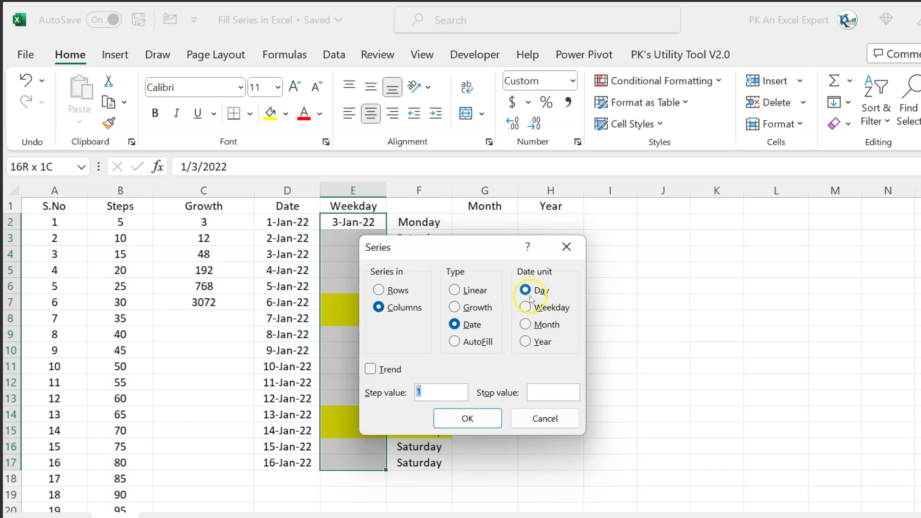
{"action": "left_click", "coordinate": [543, 311]}
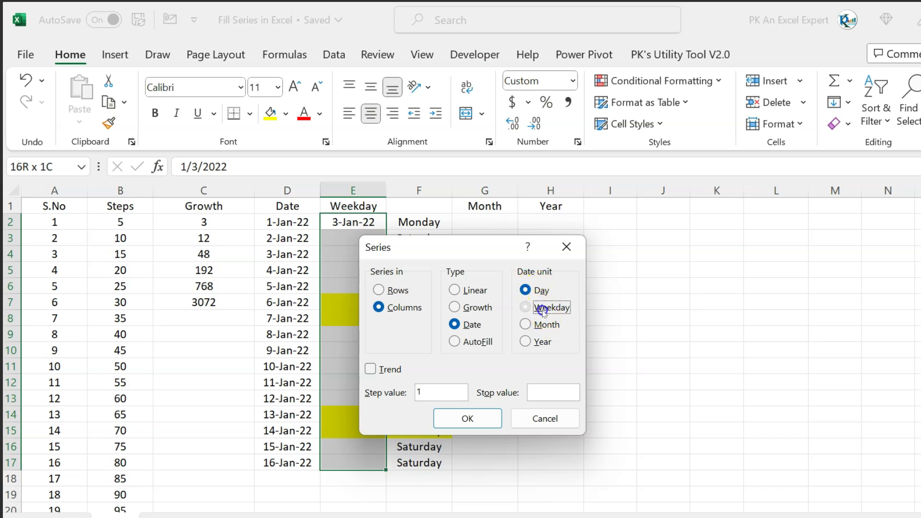
{"action": "left_click", "coordinate": [474, 420]}
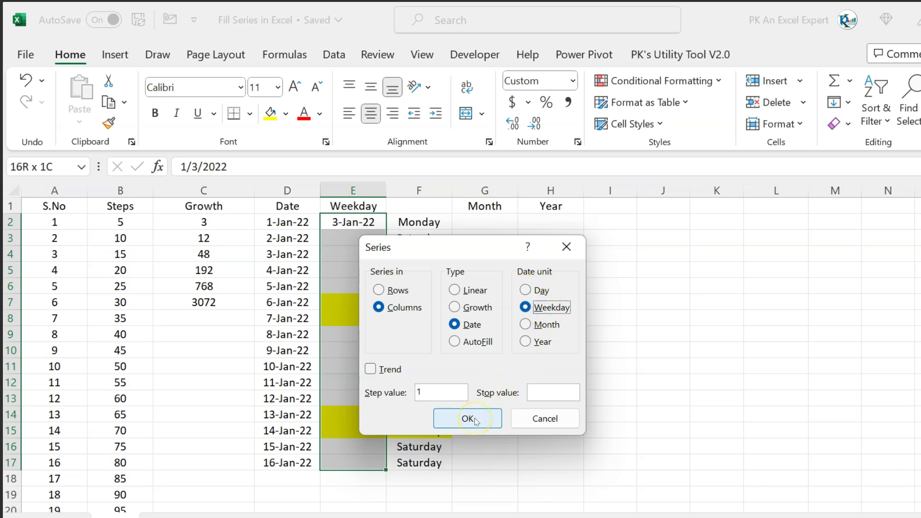
{"action": "left_click", "coordinate": [473, 418]}
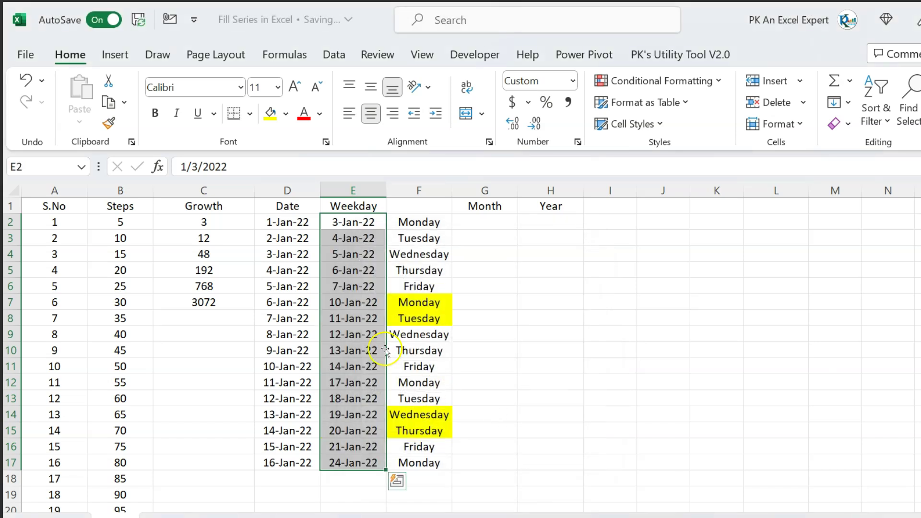
- Review the Weekday column's dates against the day names beside them, checking how the series moves from Friday to the following working day
{"action": "left_click", "coordinate": [358, 280]}
{"action": "key", "text": "Right"}
{"action": "key", "text": "Right"}
{"action": "key", "text": "Up"}
{"action": "key", "text": "Up"}
{"action": "key", "text": "Up"}
{"action": "key", "text": "Left"}
{"action": "key", "text": "Down"}
{"action": "key", "text": "Down"}
{"action": "key", "text": "Down"}
{"action": "key", "text": "Down"}
{"action": "key", "text": "Down"}
{"action": "key", "text": "Down"}
{"action": "key", "text": "Up"}
{"action": "key", "text": "shift+Down"}
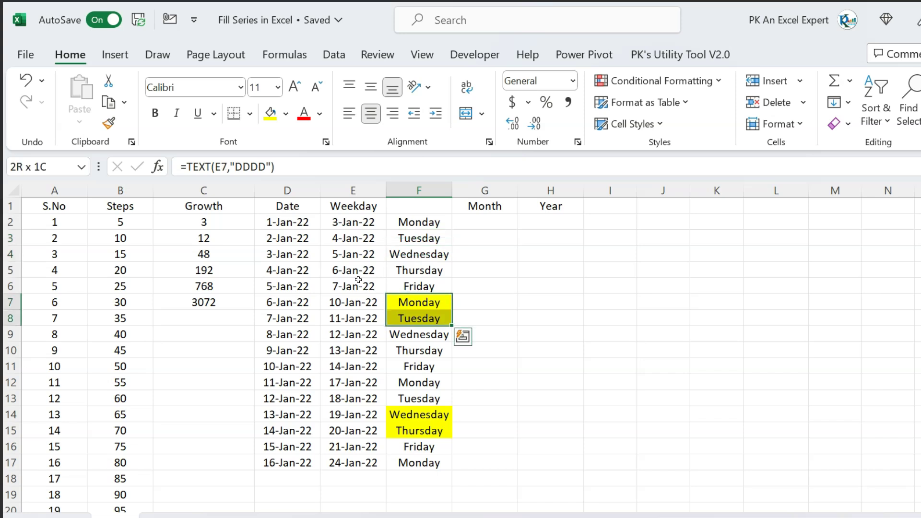
{"action": "key", "text": "Left"}
{"action": "key", "text": "Right"}
{"action": "key", "text": "Down"}
{"action": "key", "text": "Up"}
{"action": "key", "text": "Up"}
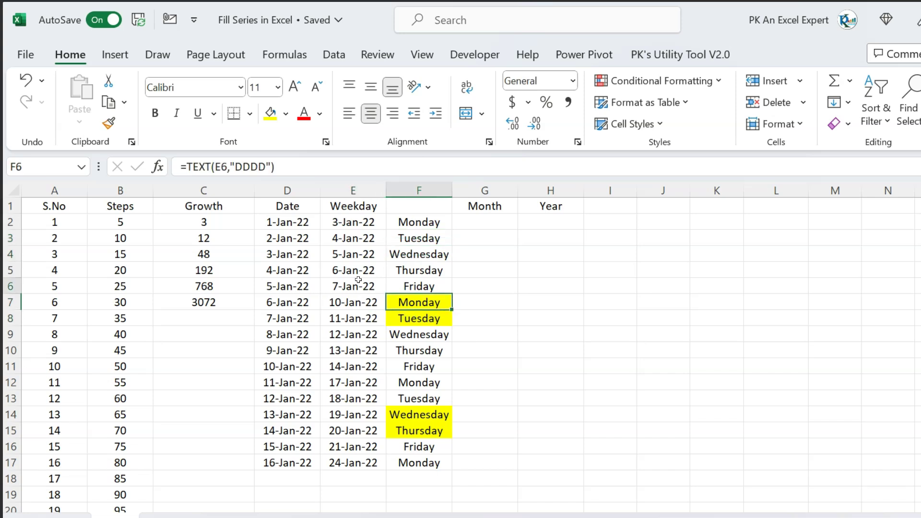
{"action": "key", "text": "Left"}
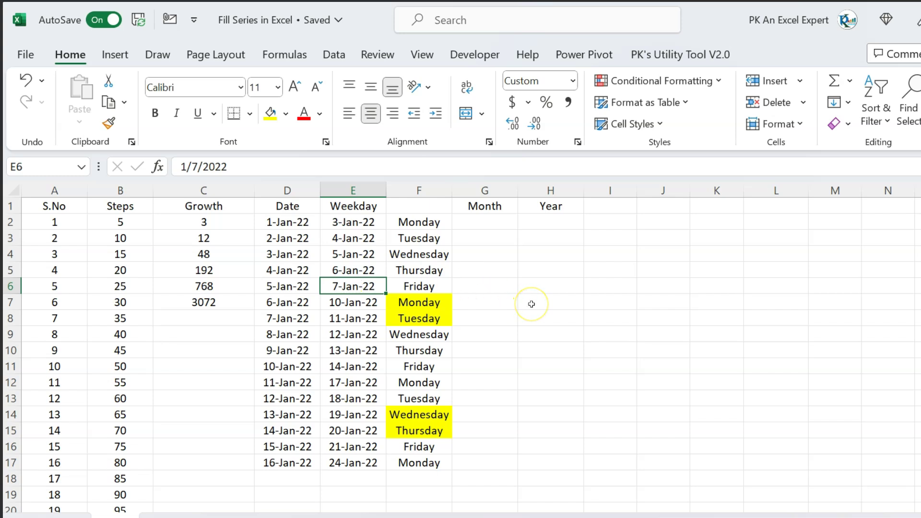
{"action": "key", "text": "Down"}
{"action": "key", "text": "Down"}
{"action": "key", "text": "Down"}
{"action": "key", "text": "Down"}
{"action": "key", "text": "Down"}
{"action": "key", "text": "Down"}
{"action": "key", "text": "Down"}
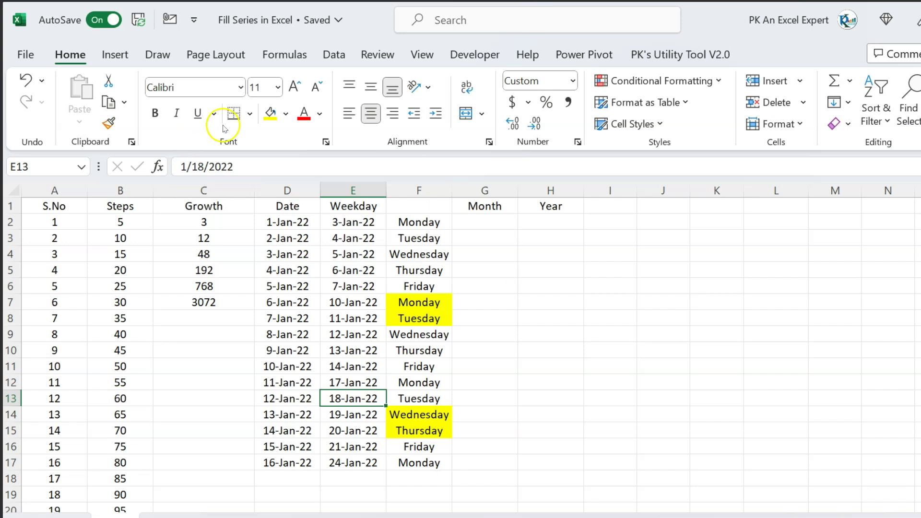
- Try yellow fill on the Friday date in E11, and undo it
{"action": "key", "text": "Up"}
{"action": "key", "text": "Up"}
{"action": "left_click", "coordinate": [267, 116]}
{"action": "key", "text": "Right"}
{"action": "key", "text": "Left"}
{"action": "key", "text": "Down"}
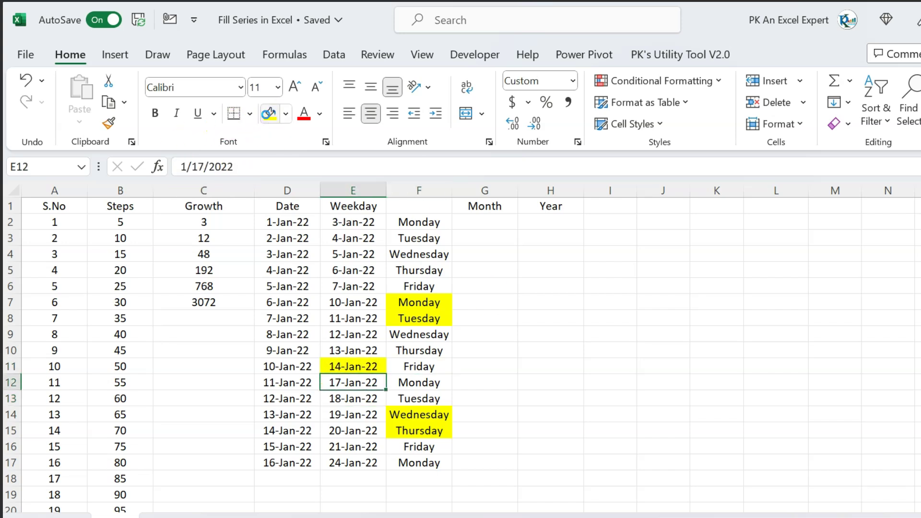
{"action": "key", "text": "Up"}
{"action": "key", "text": "Up"}
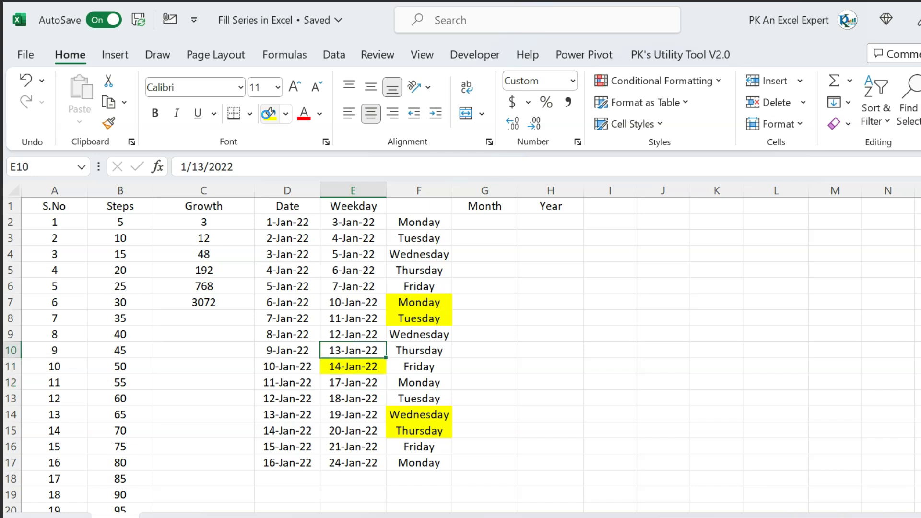
{"action": "key", "text": "ctrl+z"}
- Delete the whole helper column F containing the TEXT day names
{"action": "key", "text": "Up"}
{"action": "key", "text": "Up"}
{"action": "key", "text": "Up"}
{"action": "key", "text": "Up"}
{"action": "key", "text": "Up"}
{"action": "key", "text": "Up"}
{"action": "key", "text": "Right"}
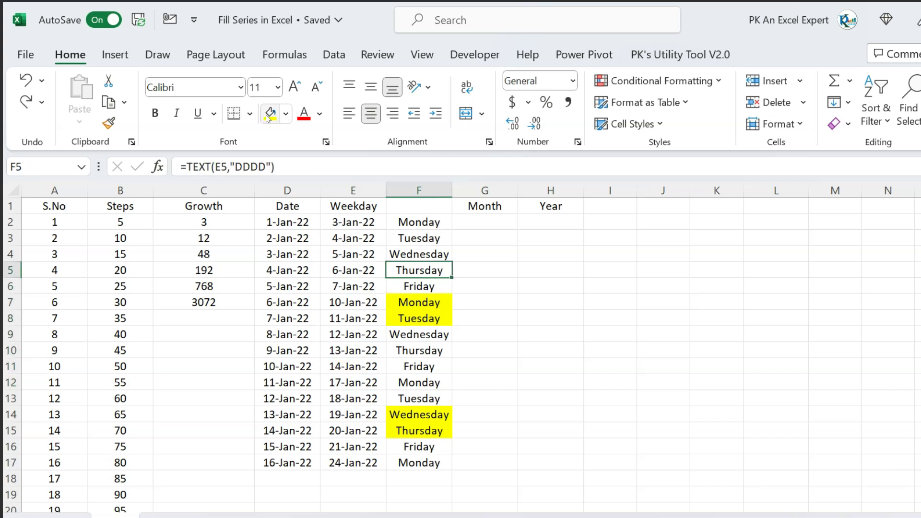
{"action": "key", "text": "ctrl+space"}
{"action": "key", "text": "ctrl+minus"}
- Enter 1Jan2022 in F2 as the starting date of the Month column
{"action": "key", "text": "Up"}
{"action": "key", "text": "Up"}
{"action": "key", "text": "Up"}
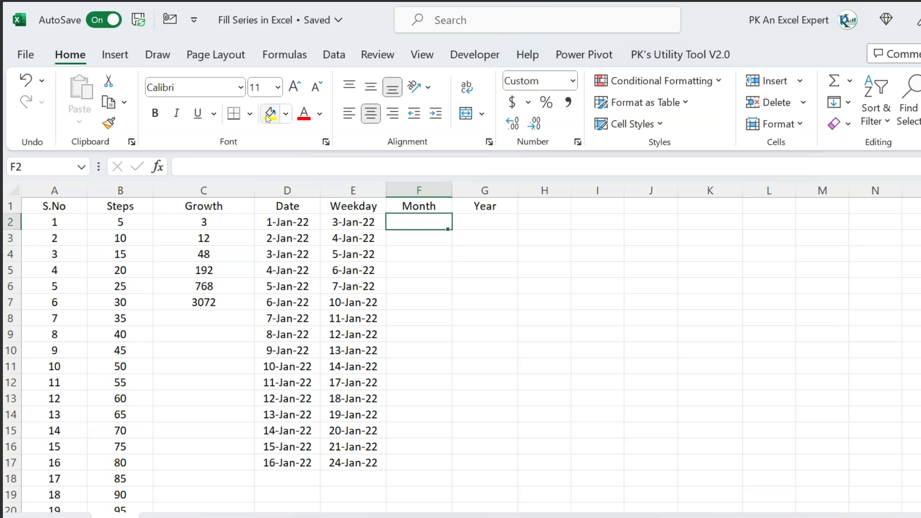
{"action": "type", "text": "1"}
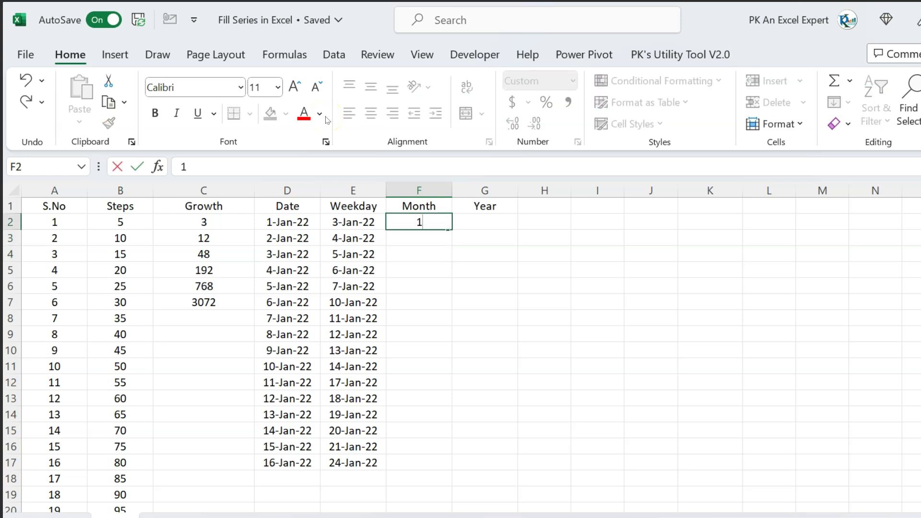
{"action": "type", "text": "Jan2022"}
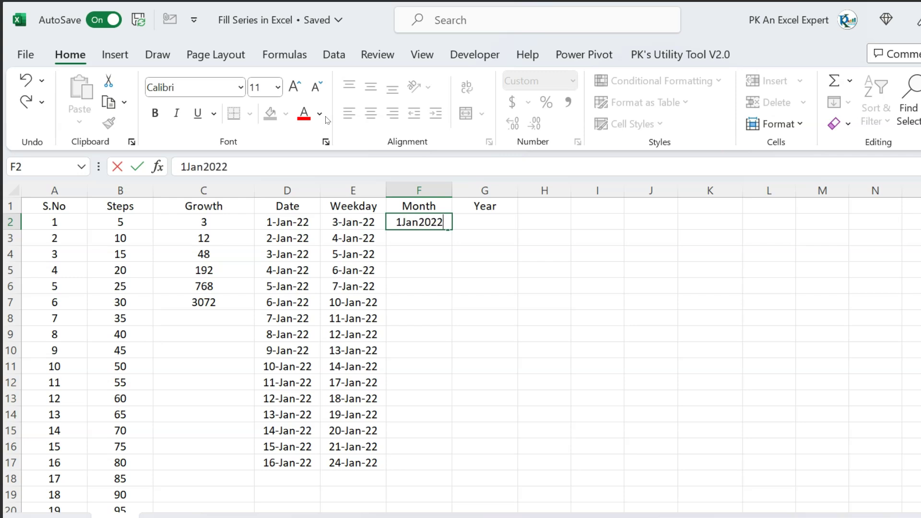
{"action": "key", "text": "Return"}
- Enter 1feb2022 in F3 as an example of the following month, and clear the cell again
{"action": "key", "text": "Up"}
{"action": "key", "text": "Down"}
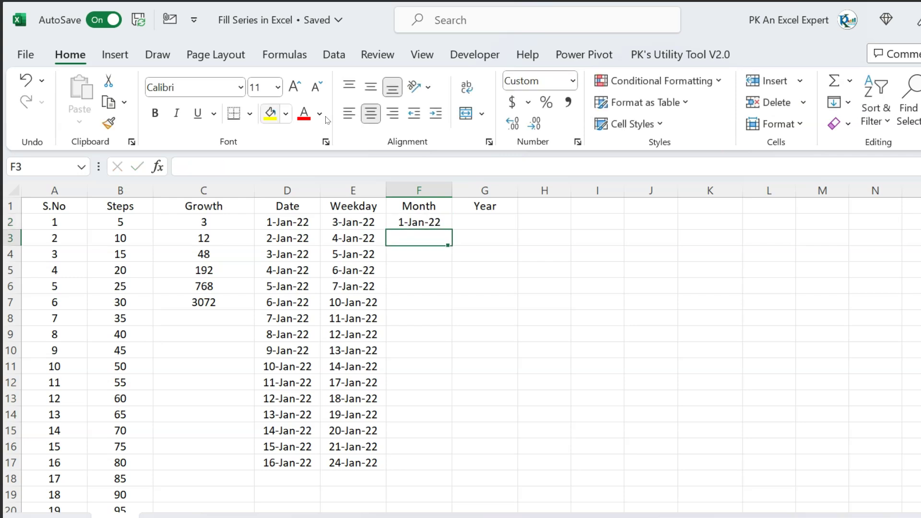
{"action": "type", "text": "1feb"}
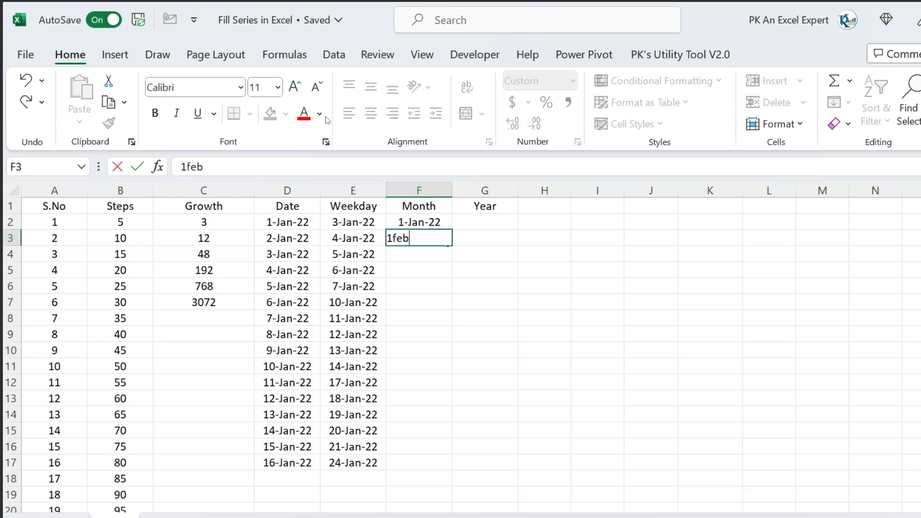
{"action": "type", "text": "2022"}
{"action": "key", "text": "ctrl+Return"}
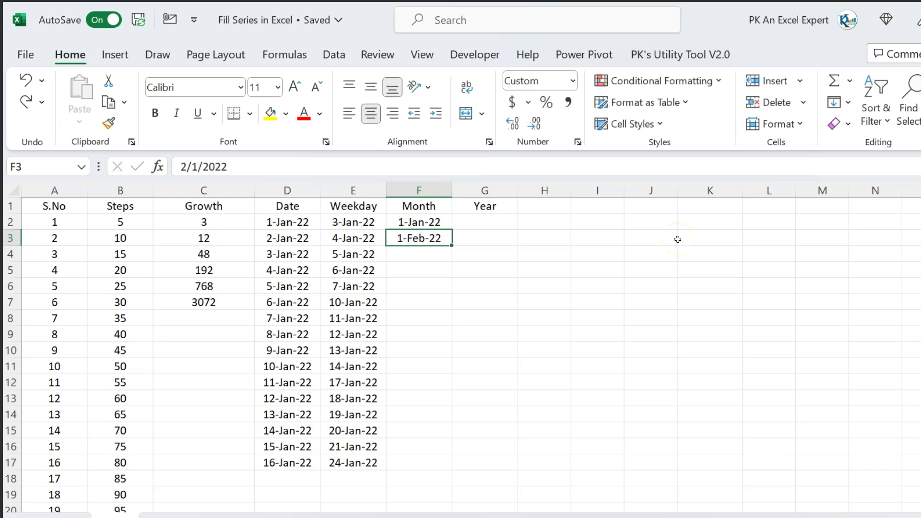
{"action": "key", "text": "Delete"}
- Fill F2:F17 in the Month column with a date series using the Month date unit and a step value of 1
{"action": "key", "text": "Up"}
{"action": "key", "text": "Left"}
{"action": "key", "text": "ctrl+Down"}
{"action": "key", "text": "Right"}
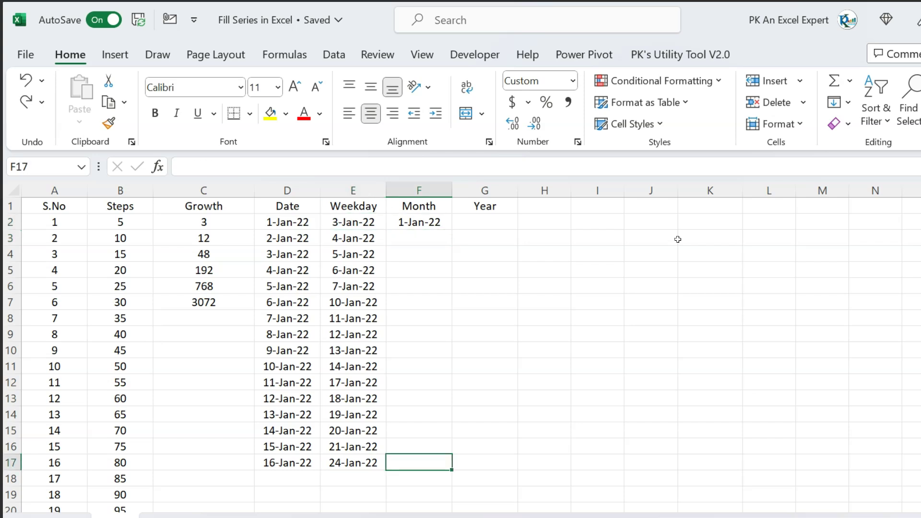
{"action": "key", "text": "ctrl+shift+Up"}
{"action": "key", "text": "alt+e"}
{"action": "key", "text": "i"}
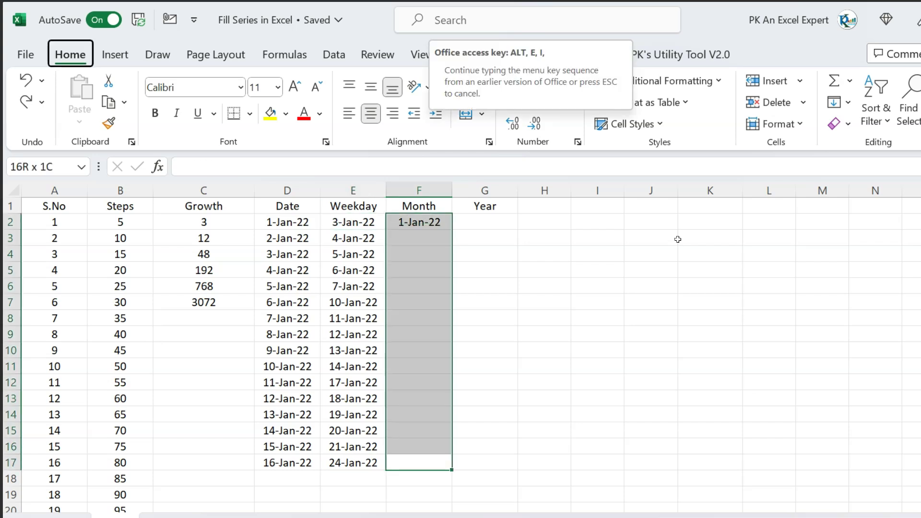
{"action": "key", "text": "s"}
{"action": "key", "text": "alt+m"}
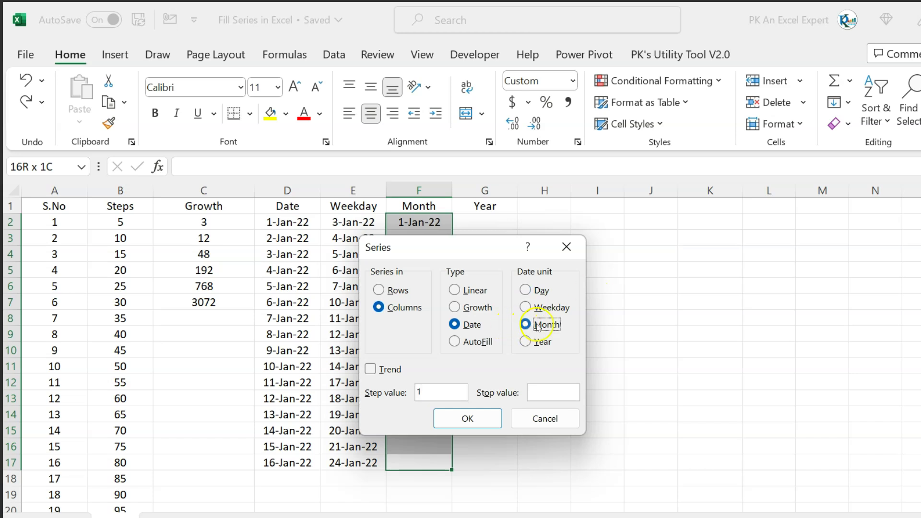
{"action": "left_click", "coordinate": [468, 417]}
- Review the dates in the Month column from F2 to F17, checking that each row advances by one month
{"action": "left_click", "coordinate": [433, 223]}
{"action": "key", "text": "Down"}
{"action": "key", "text": "Down"}
{"action": "key", "text": "Down"}
{"action": "key", "text": "Down"}
{"action": "key", "text": "Down"}
{"action": "key", "text": "Down"}
{"action": "key", "text": "Down"}
{"action": "key", "text": "Down"}
{"action": "key", "text": "Down"}
{"action": "key", "text": "Down"}
{"action": "key", "text": "Down"}
{"action": "key", "text": "Down"}
{"action": "key", "text": "Down"}
{"action": "key", "text": "Down"}
{"action": "key", "text": "Down"}
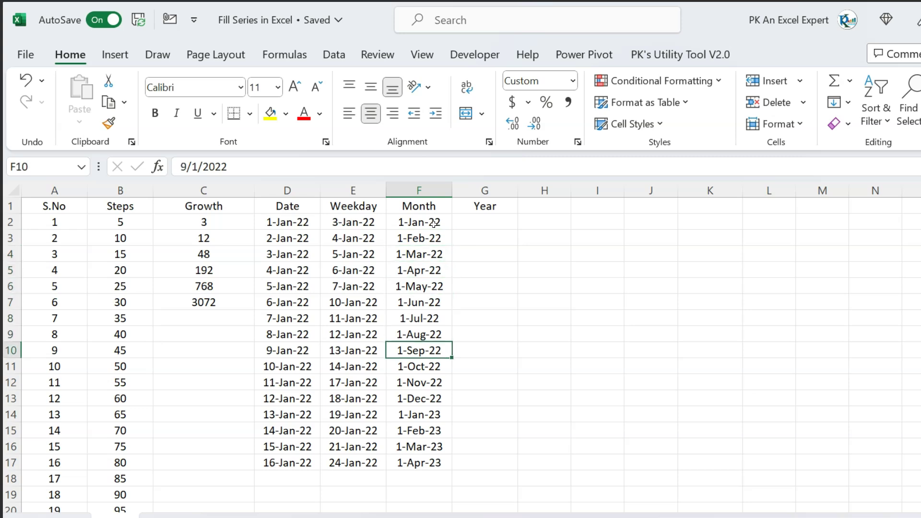
{"action": "key", "text": "Up"}
{"action": "key", "text": "Up"}
{"action": "key", "text": "Up"}
{"action": "key", "text": "Up"}
{"action": "key", "text": "Up"}
{"action": "key", "text": "Up"}
{"action": "key", "text": "Up"}
{"action": "key", "text": "Up"}
{"action": "key", "text": "Up"}
{"action": "key", "text": "Up"}
{"action": "key", "text": "Up"}
{"action": "key", "text": "Up"}
{"action": "key", "text": "Up"}
{"action": "key", "text": "Up"}
{"action": "key", "text": "Up"}
{"action": "key", "text": "Down"}
{"action": "key", "text": "Down"}
{"action": "key", "text": "Down"}
{"action": "key", "text": "ctrl+Down"}
{"action": "key", "text": "ctrl+Up"}
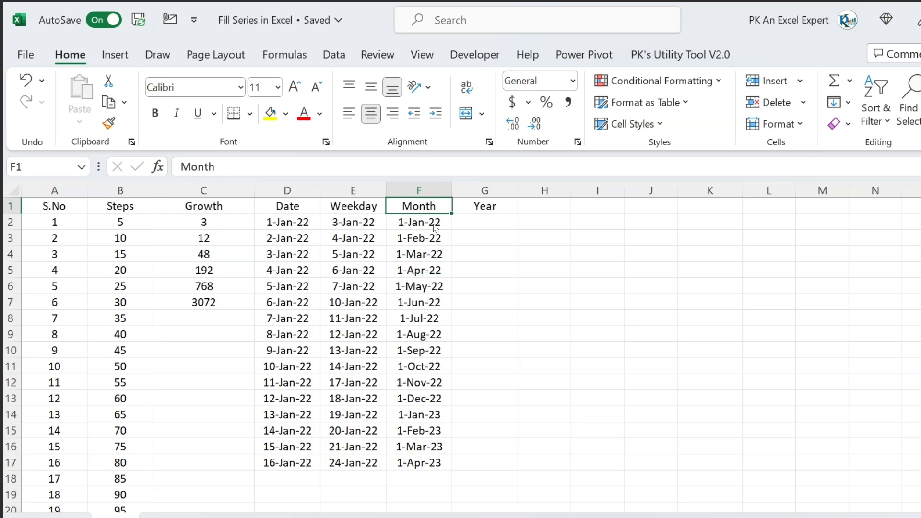
- Enter 1Jan2020 in G2 as the starting date of the Year column
{"action": "key", "text": "Down"}
{"action": "key", "text": "Right"}
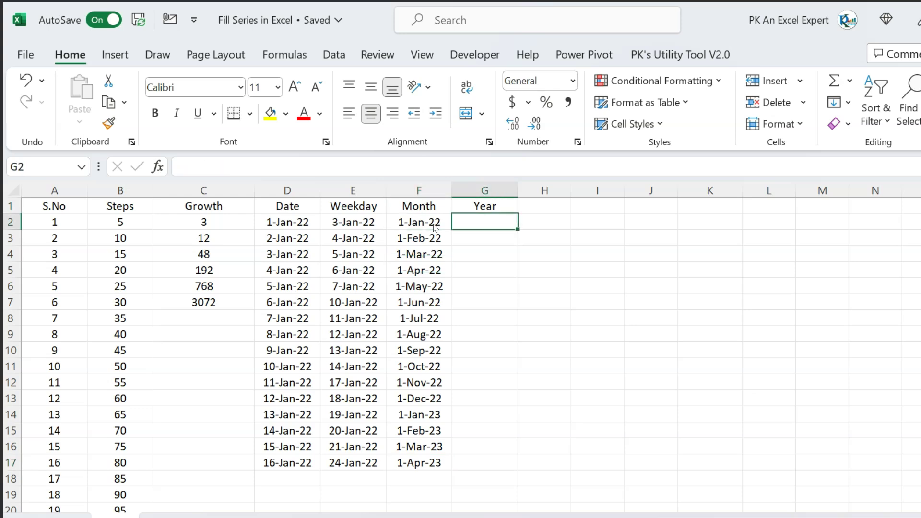
{"action": "type", "text": "1Jan"}
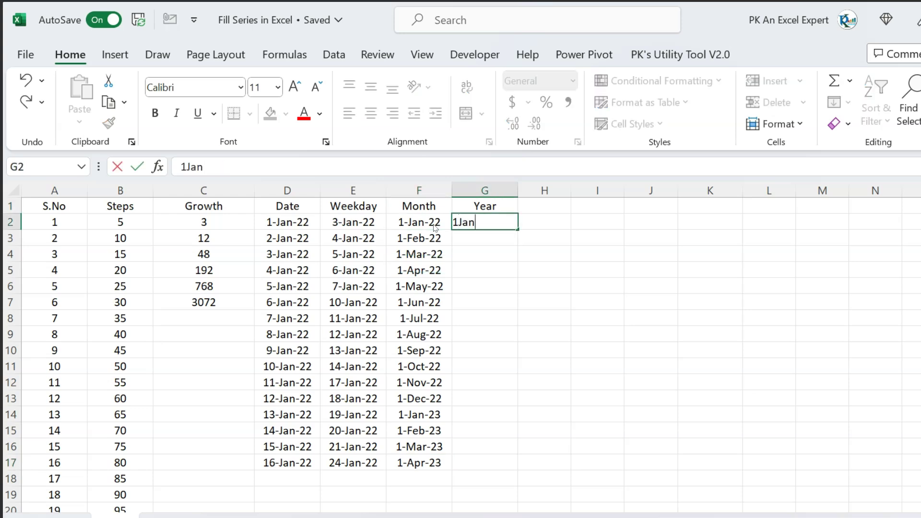
{"action": "type", "text": "2020"}
{"action": "key", "text": "Return"}
- Fill G2:G17 in the Year column with a date series using the Year date unit and a step value of 1
{"action": "key", "text": "Up"}
{"action": "key", "text": "Left"}
{"action": "key", "text": "ctrl+Down"}
{"action": "key", "text": "Right"}
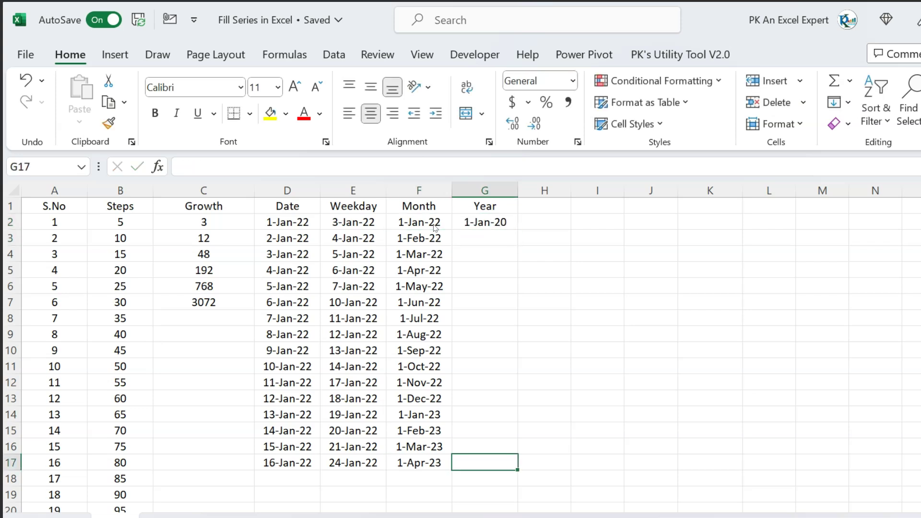
{"action": "key", "text": "ctrl+shift+Up"}
{"action": "key", "text": "alt+h"}
{"action": "key", "text": "f"}
{"action": "key", "text": "i"}
{"action": "key", "text": "s"}
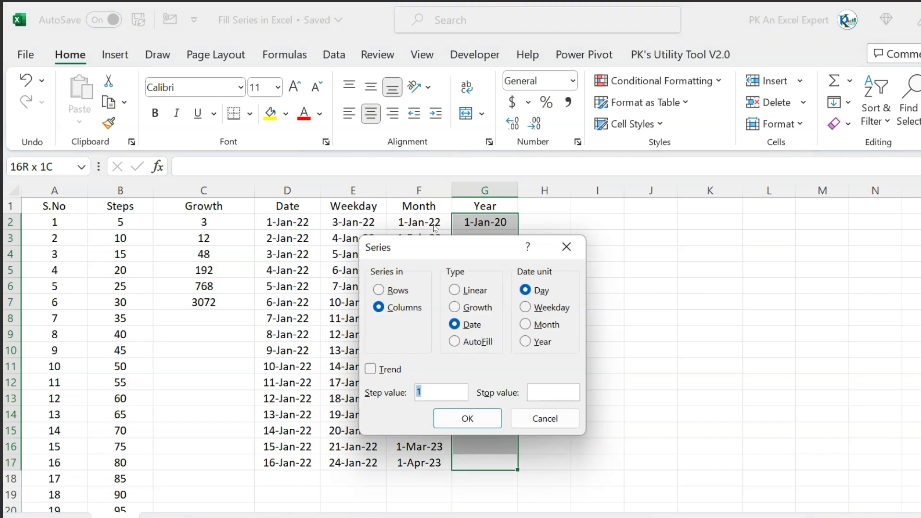
{"action": "left_click", "coordinate": [525, 342]}
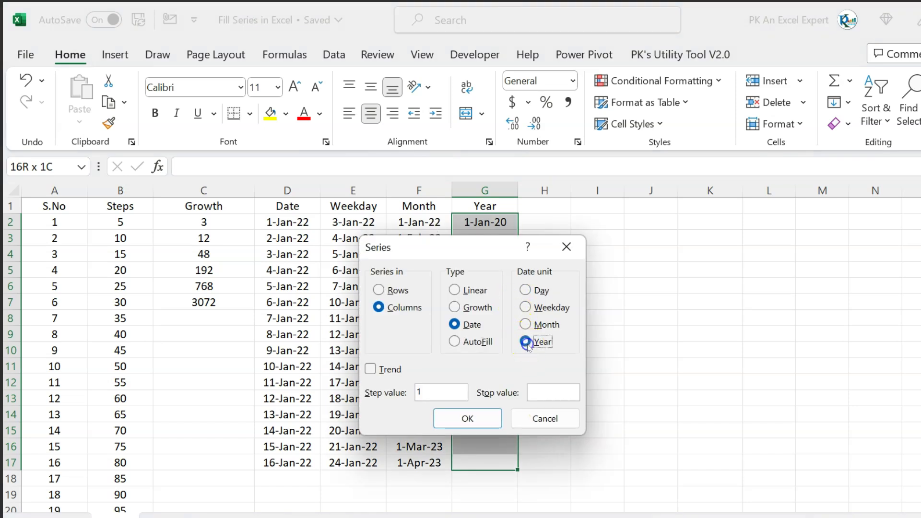
{"action": "left_click", "coordinate": [470, 418]}
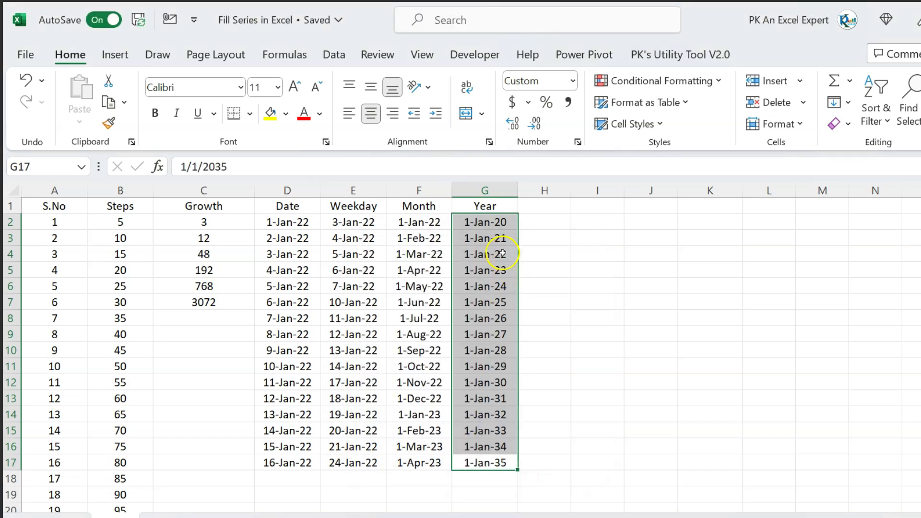
- Review the dates in the Year column from G2 to G17, checking how the year advances in each row
{"action": "left_click", "coordinate": [502, 253]}
{"action": "left_click", "coordinate": [508, 237]}
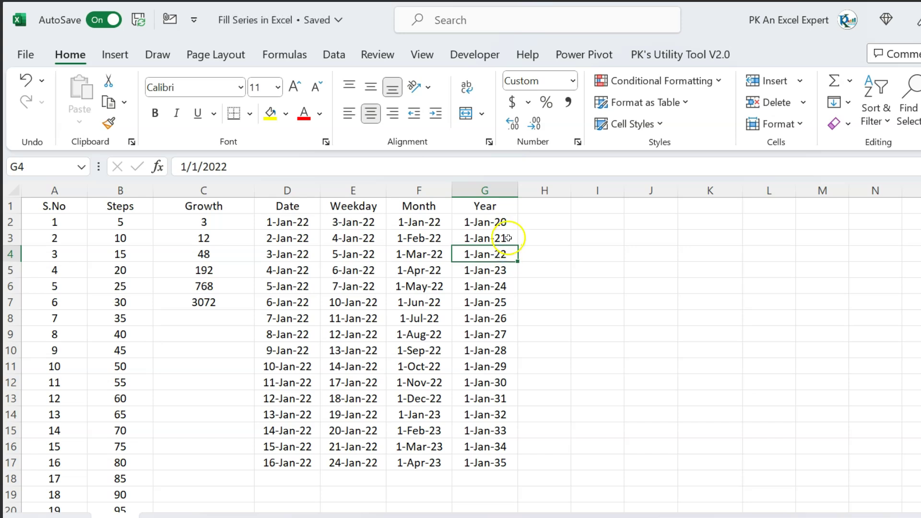
{"action": "left_click", "coordinate": [509, 256]}
{"action": "left_click", "coordinate": [509, 464]}
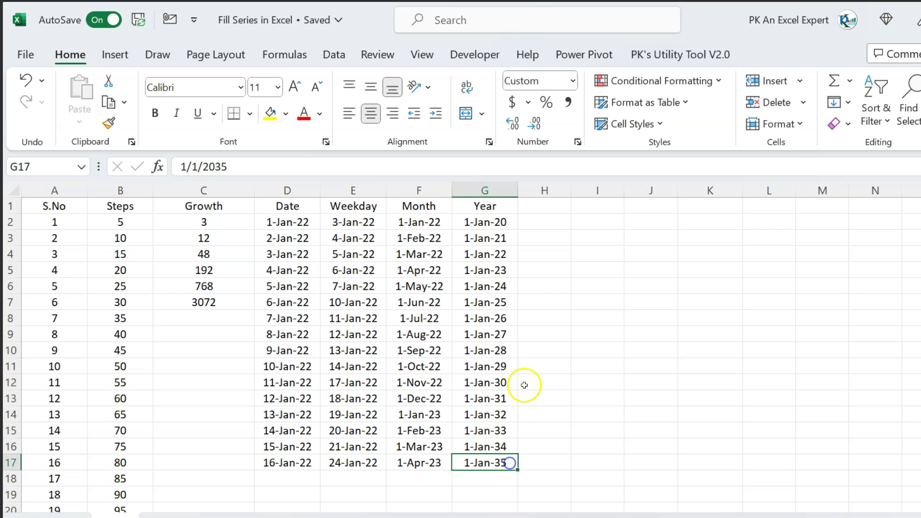
{"action": "left_click", "coordinate": [516, 202]}
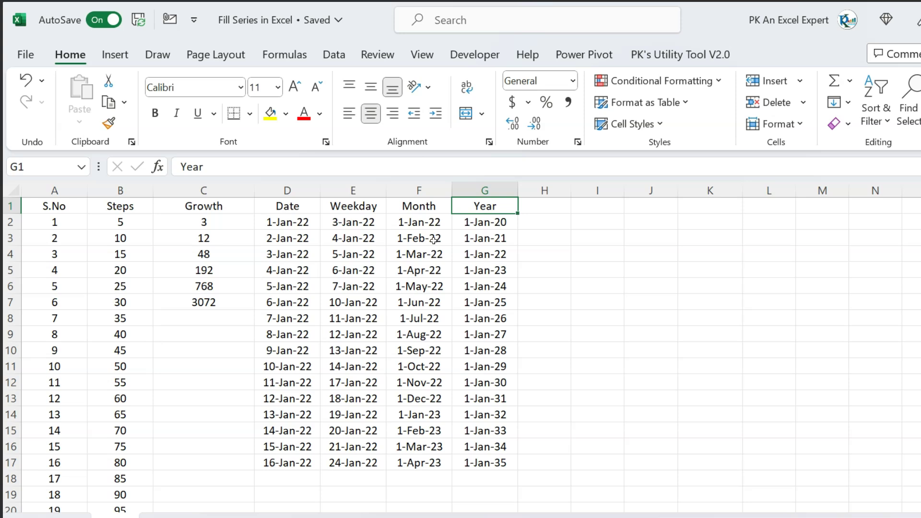
{"action": "left_click", "coordinate": [424, 245]}
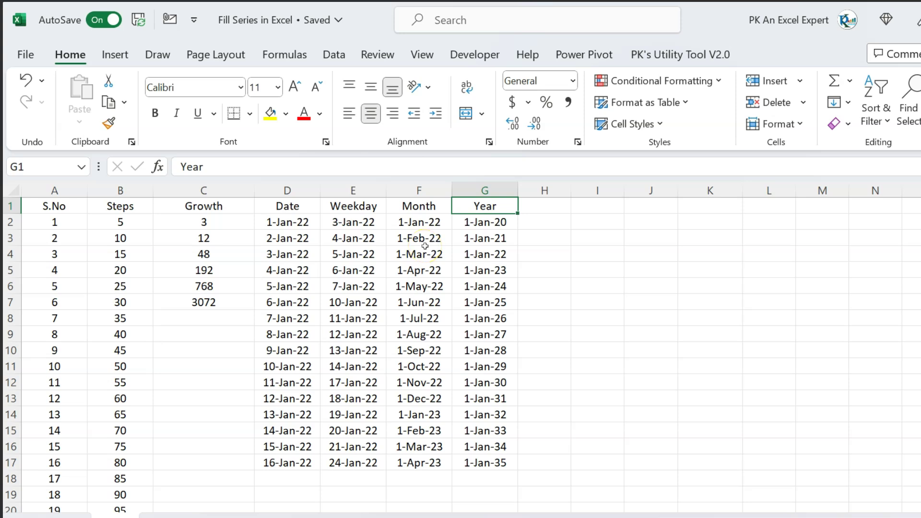